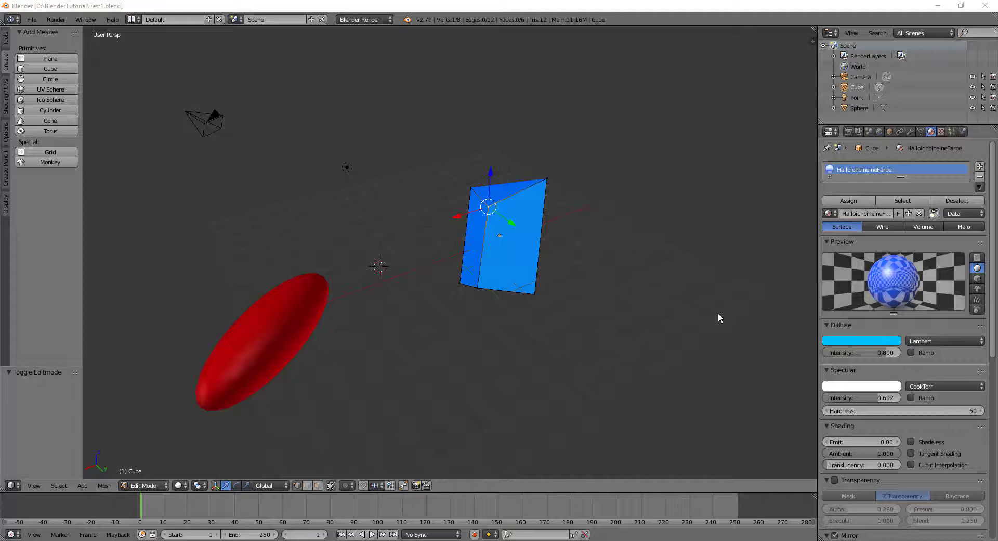
Zoom in and orbit the view around the cube and red ellipsoid
{"action": "scroll", "coordinate": [719, 315], "scroll_direction": "up", "scroll_amount": 1}
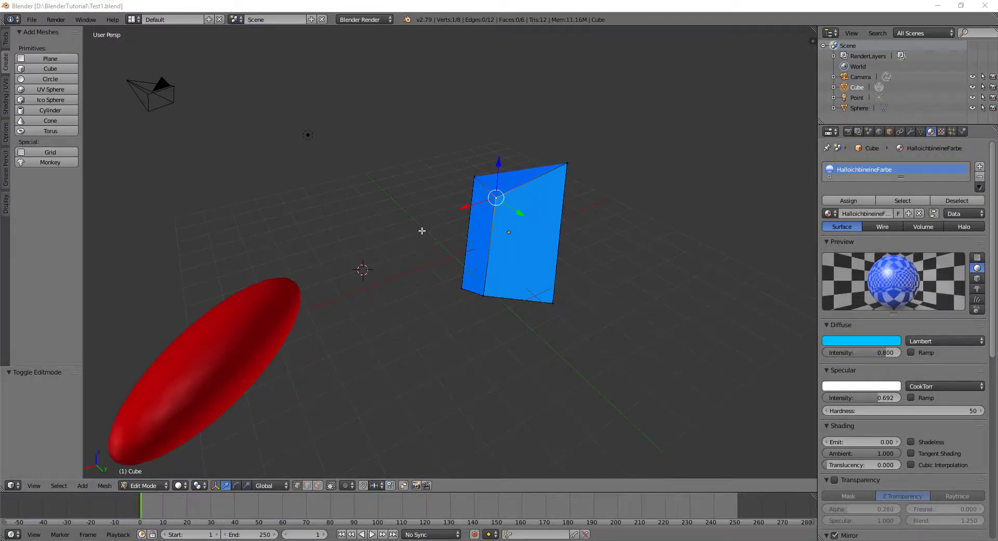
{"action": "mouse_move", "coordinate": [420, 233]}
{"action": "middle_mouse_down"}
{"action": "mouse_move", "coordinate": [517, 234]}
{"action": "mouse_move", "coordinate": [375, 238]}
{"action": "mouse_move", "coordinate": [411, 234]}
{"action": "middle_mouse_up"}
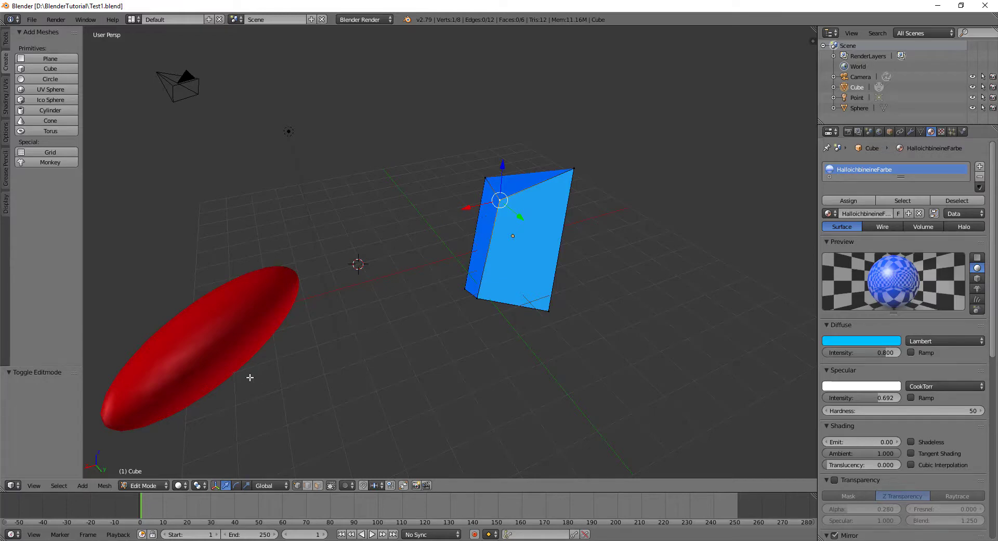
{"action": "mouse_move", "coordinate": [543, 191]}
{"action": "middle_mouse_down"}
{"action": "mouse_move", "coordinate": [593, 203]}
{"action": "mouse_move", "coordinate": [565, 227]}
{"action": "mouse_move", "coordinate": [470, 202]}
{"action": "mouse_move", "coordinate": [584, 183]}
{"action": "mouse_move", "coordinate": [616, 194]}
{"action": "middle_mouse_up"}
{"action": "mouse_move", "coordinate": [456, 189]}
{"action": "middle_mouse_down"}
{"action": "mouse_move", "coordinate": [513, 160]}
{"action": "mouse_move", "coordinate": [587, 162]}
{"action": "mouse_move", "coordinate": [595, 174]}
{"action": "middle_mouse_up"}
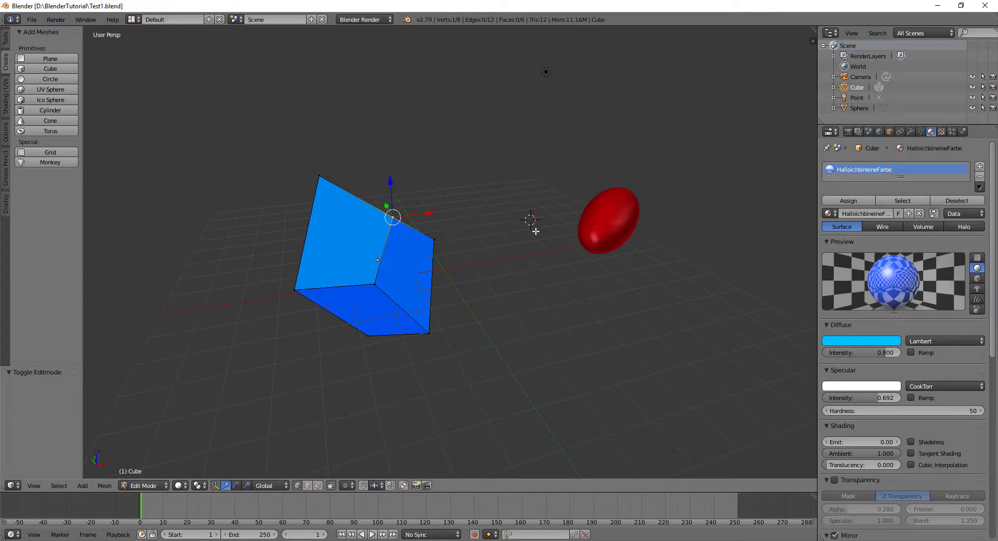
{"action": "mouse_move", "coordinate": [536, 231]}
{"action": "middle_mouse_down"}
{"action": "mouse_move", "coordinate": [486, 236]}
{"action": "mouse_move", "coordinate": [341, 318]}
{"action": "middle_mouse_up"}
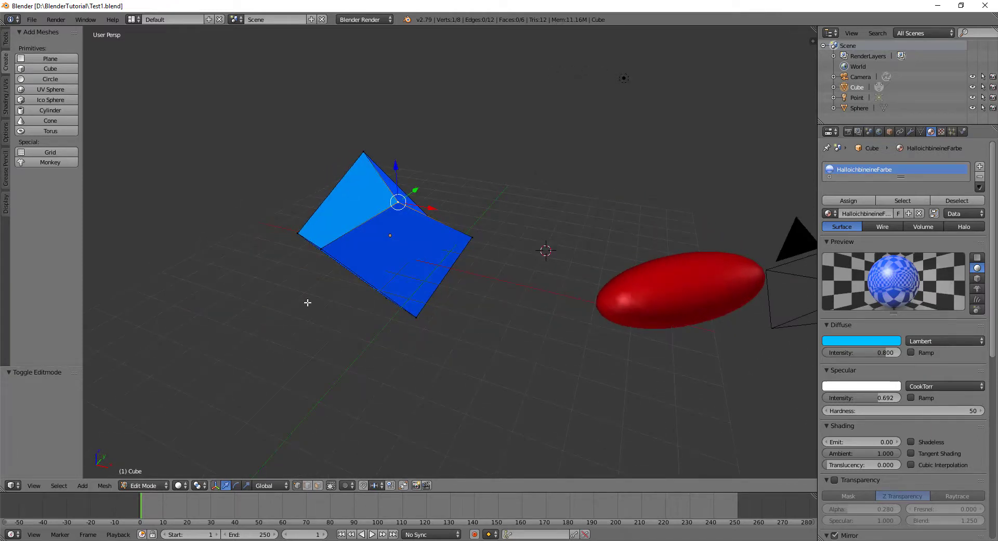
Switch the cube to Object Mode from the interaction mode list and view it from above
{"action": "left_click", "coordinate": [160, 486]}
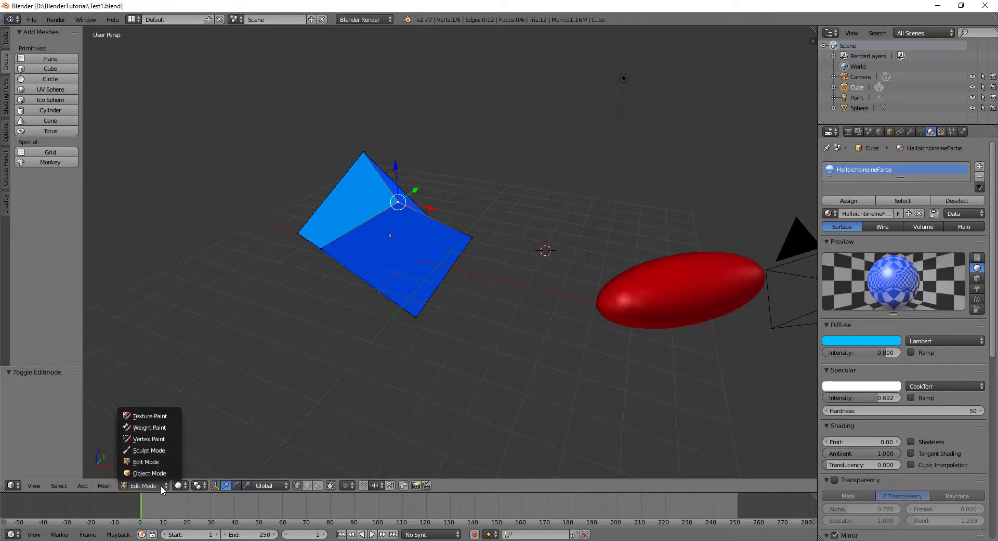
{"action": "mouse_move", "coordinate": [323, 301]}
{"action": "middle_mouse_down"}
{"action": "mouse_move", "coordinate": [338, 290]}
{"action": "mouse_move", "coordinate": [336, 301]}
{"action": "middle_mouse_up"}
{"action": "left_click", "coordinate": [152, 486]}
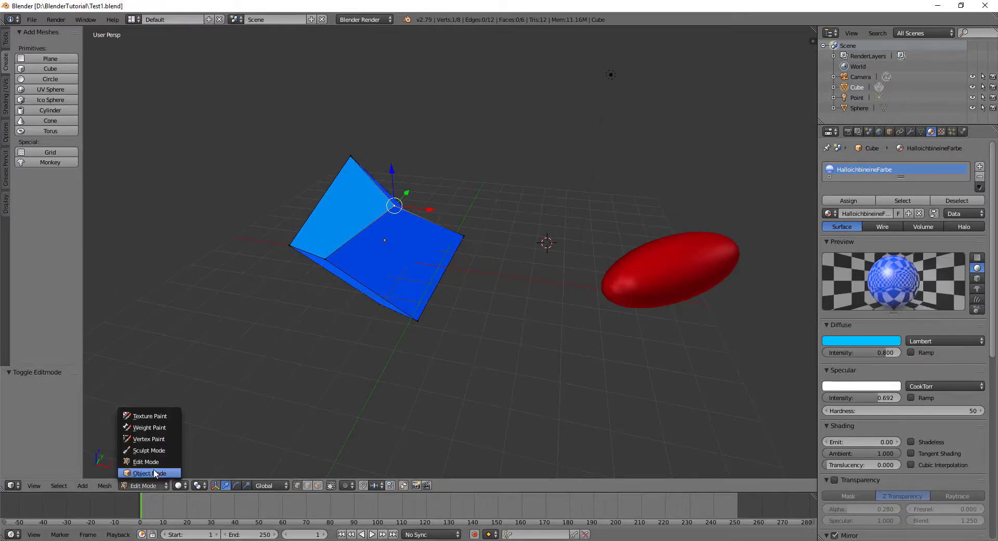
{"action": "left_click", "coordinate": [155, 473]}
{"action": "middle_click_drag", "start_coordinate": [329, 364], "coordinate": [483, 380]}
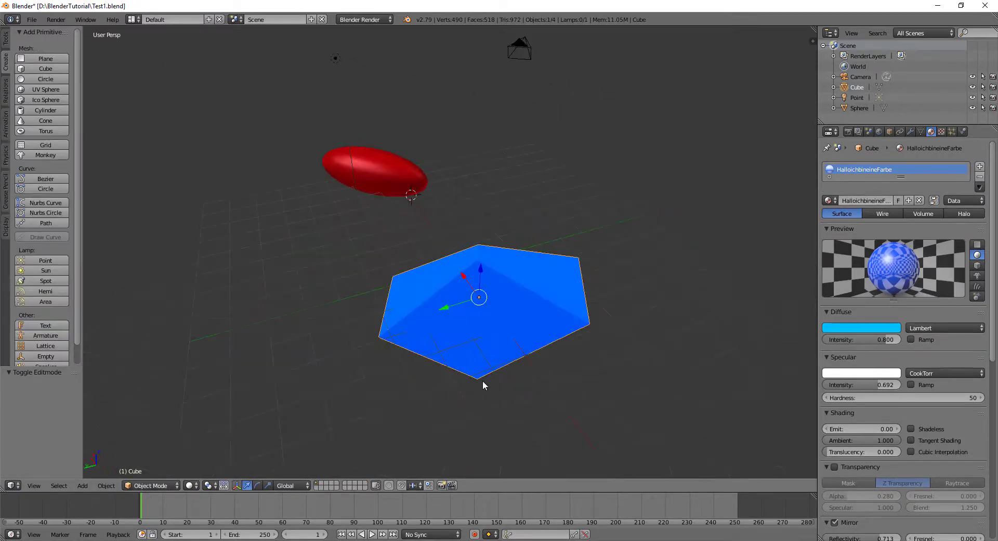
Select the ellipsoid, then reselect the cube, trying a move and undoing it
{"action": "right_click", "coordinate": [401, 165]}
{"action": "key", "text": "ctrl+z"}
{"action": "right_click", "coordinate": [369, 156]}
{"action": "right_click_drag", "start_coordinate": [433, 292], "coordinate": [504, 311]}
{"action": "key", "text": "ctrl+z"}
{"action": "middle_click_drag", "start_coordinate": [532, 308], "coordinate": [390, 312]}
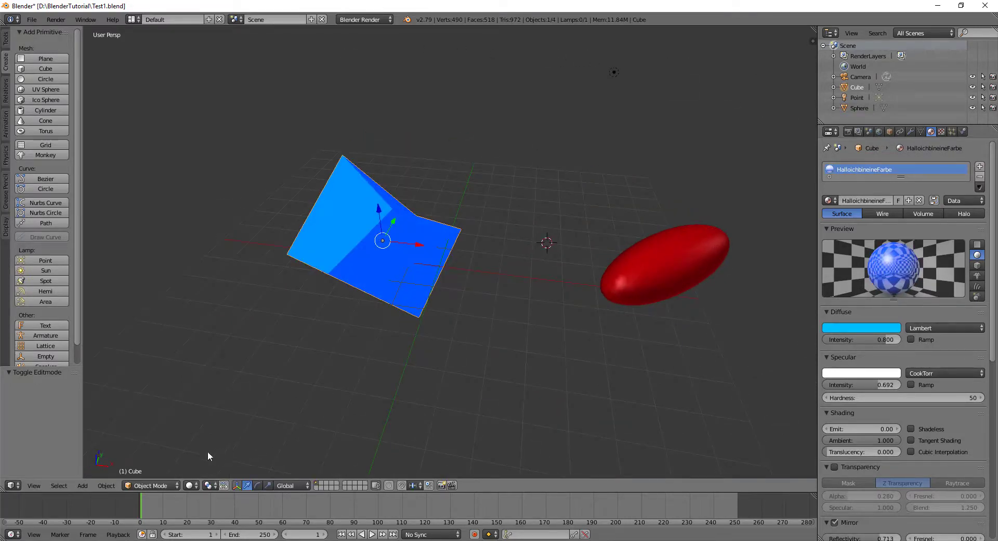
Reselect the cube and put it into Edit Mode from the mode list
{"action": "left_click", "coordinate": [167, 487]}
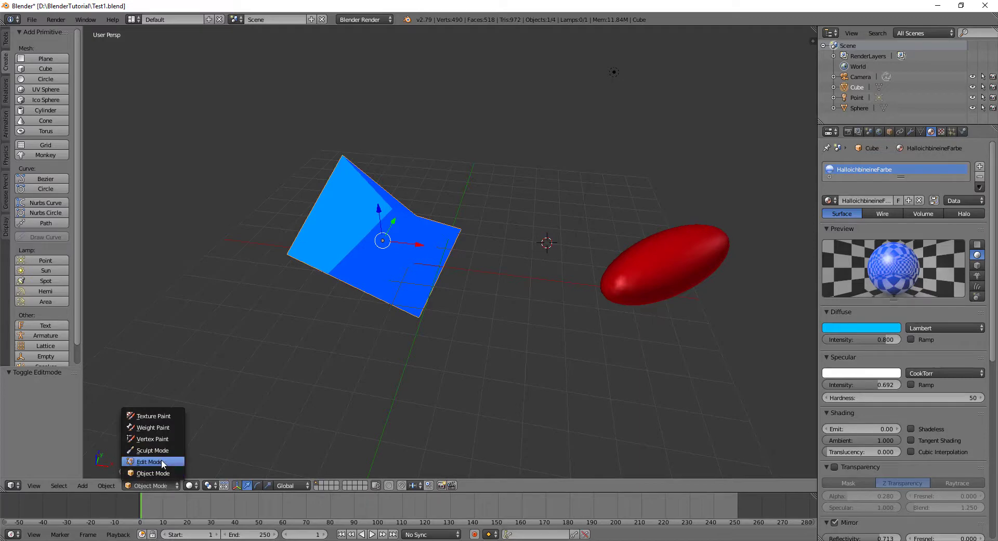
{"action": "left_click", "coordinate": [170, 472]}
{"action": "right_click", "coordinate": [671, 274]}
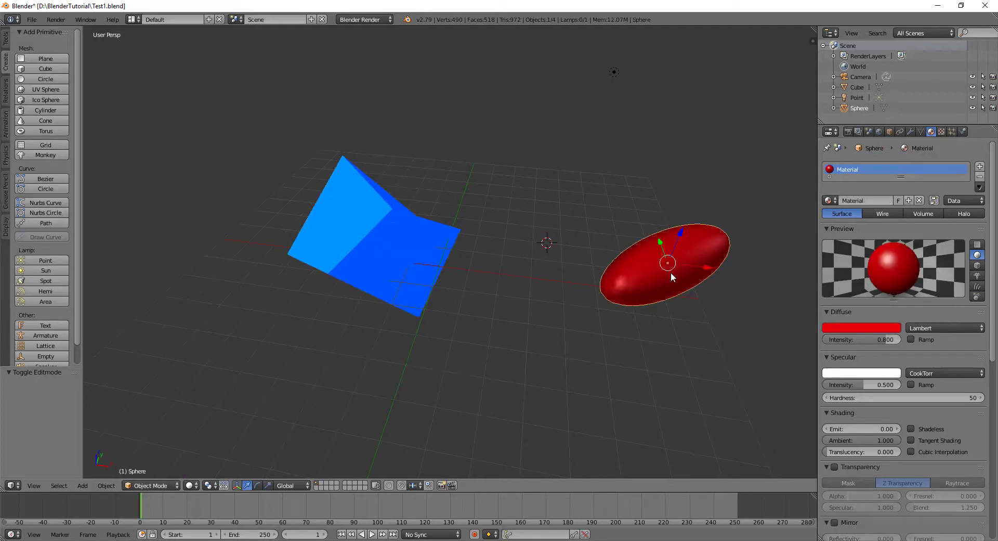
{"action": "right_click", "coordinate": [388, 229]}
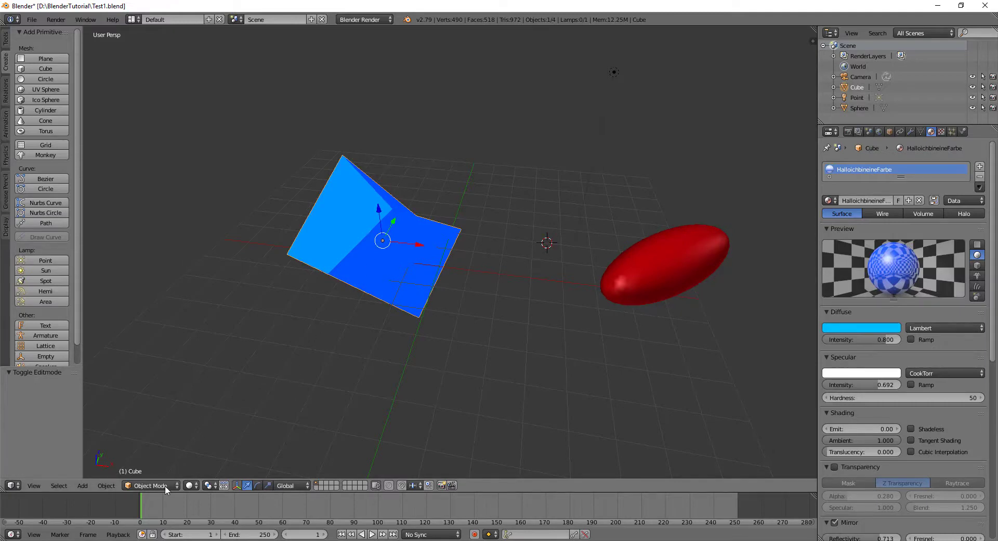
{"action": "left_click", "coordinate": [165, 485]}
{"action": "left_click", "coordinate": [150, 464]}
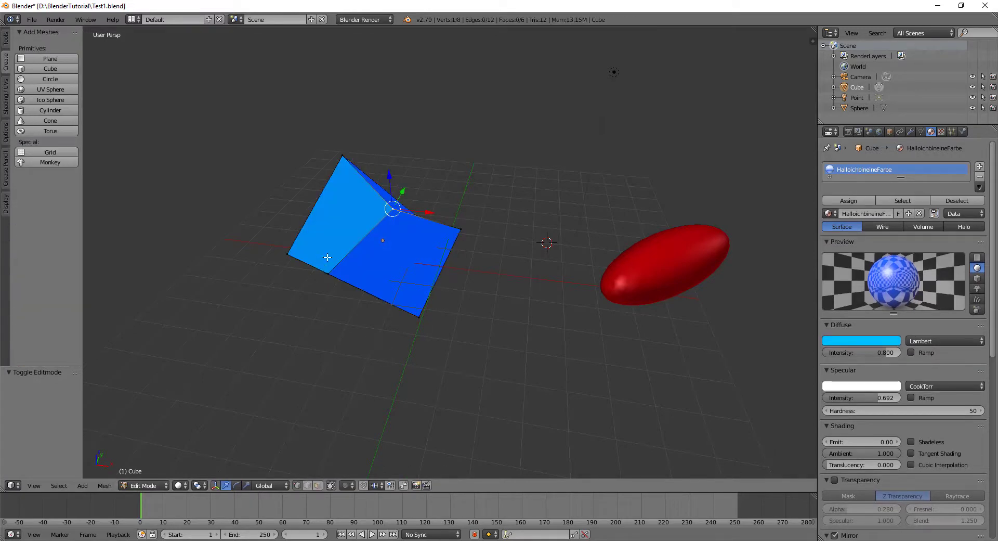
Toggle the ellipsoid into Edit Mode and back out, then reselect the cube
{"action": "mouse_move", "coordinate": [389, 357]}
{"action": "middle_mouse_down"}
{"action": "mouse_move", "coordinate": [428, 214]}
{"action": "mouse_move", "coordinate": [374, 261]}
{"action": "mouse_move", "coordinate": [295, 245]}
{"action": "mouse_move", "coordinate": [304, 312]}
{"action": "mouse_move", "coordinate": [321, 247]}
{"action": "mouse_move", "coordinate": [410, 233]}
{"action": "middle_mouse_up"}
{"action": "key", "text": "Tab"}
{"action": "right_click", "coordinate": [541, 211]}
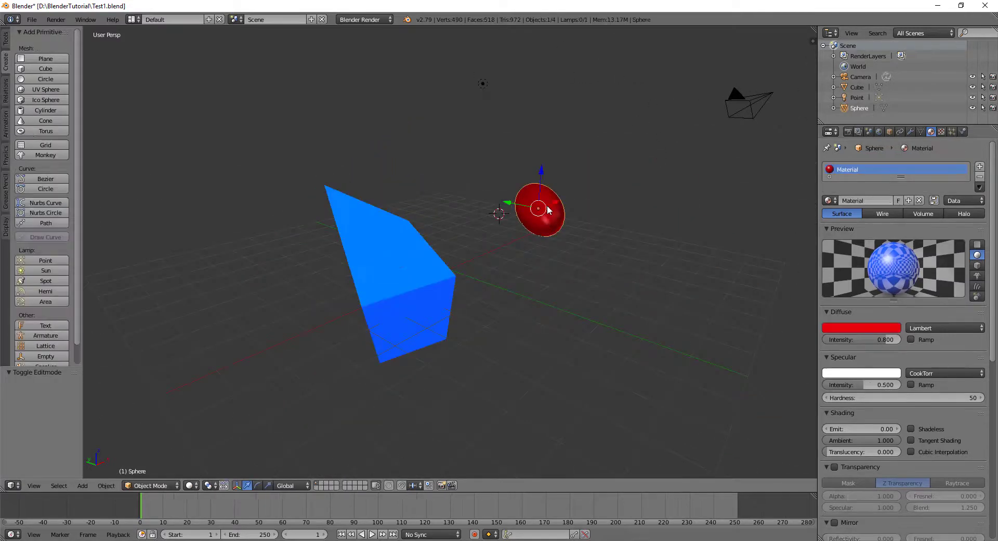
{"action": "key", "text": "Tab"}
{"action": "key", "text": "Tab"}
{"action": "right_click", "coordinate": [401, 272]}
{"action": "key", "text": "Tab"}
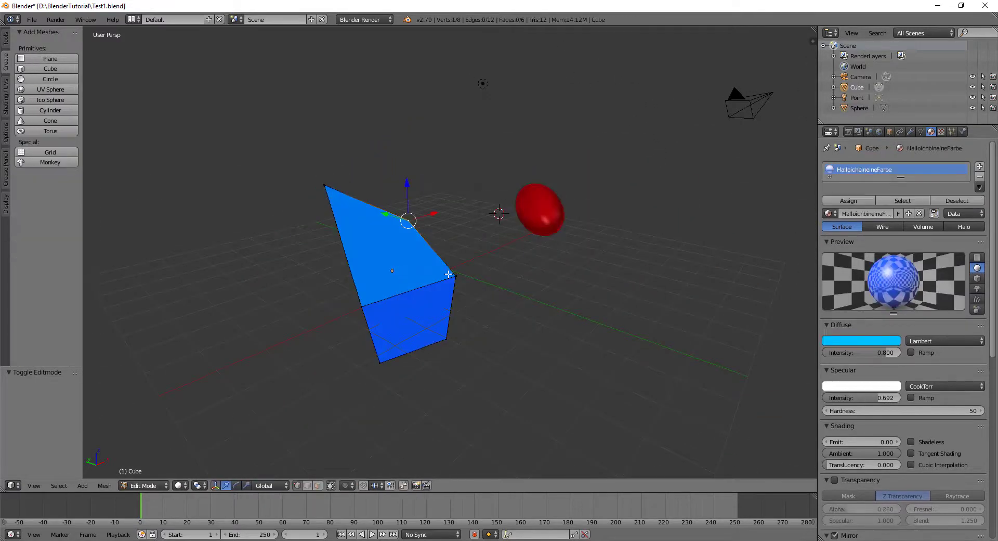
Orbit the cube upright and select its top vertex, then its lower-left vertex
{"action": "middle_click_drag", "start_coordinate": [448, 271], "coordinate": [435, 272]}
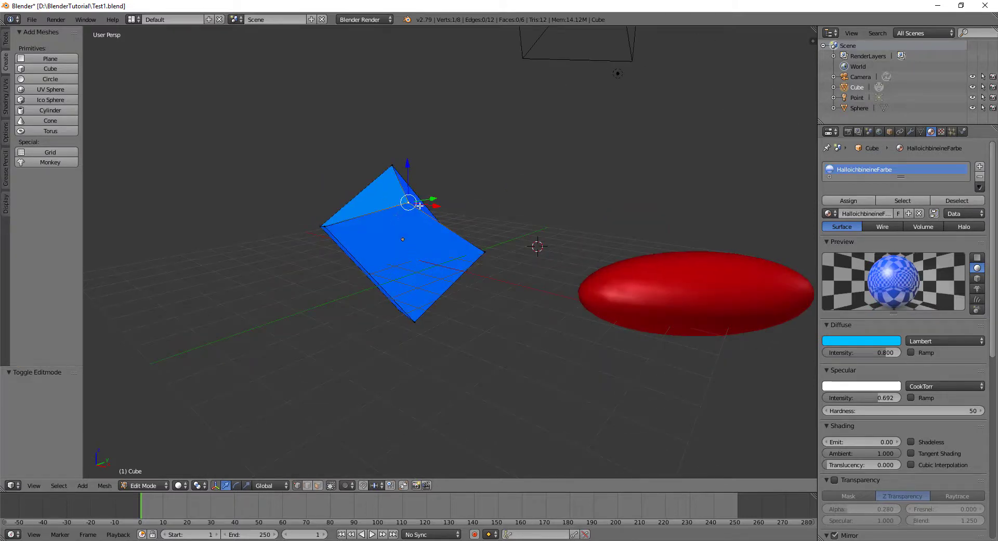
{"action": "mouse_move", "coordinate": [407, 192]}
{"action": "middle_mouse_down"}
{"action": "mouse_move", "coordinate": [421, 235]}
{"action": "mouse_move", "coordinate": [481, 225]}
{"action": "mouse_move", "coordinate": [406, 245]}
{"action": "mouse_move", "coordinate": [394, 211]}
{"action": "mouse_move", "coordinate": [463, 213]}
{"action": "middle_mouse_up"}
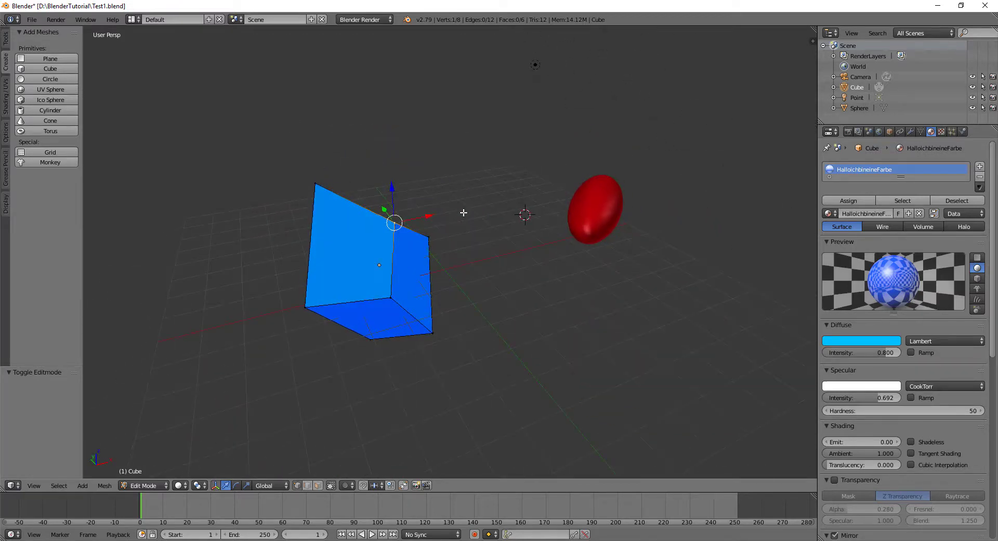
{"action": "mouse_move", "coordinate": [488, 284]}
{"action": "middle_mouse_down"}
{"action": "mouse_move", "coordinate": [457, 314]}
{"action": "mouse_move", "coordinate": [464, 394]}
{"action": "mouse_move", "coordinate": [478, 297]}
{"action": "mouse_move", "coordinate": [410, 265]}
{"action": "mouse_move", "coordinate": [400, 294]}
{"action": "middle_mouse_up"}
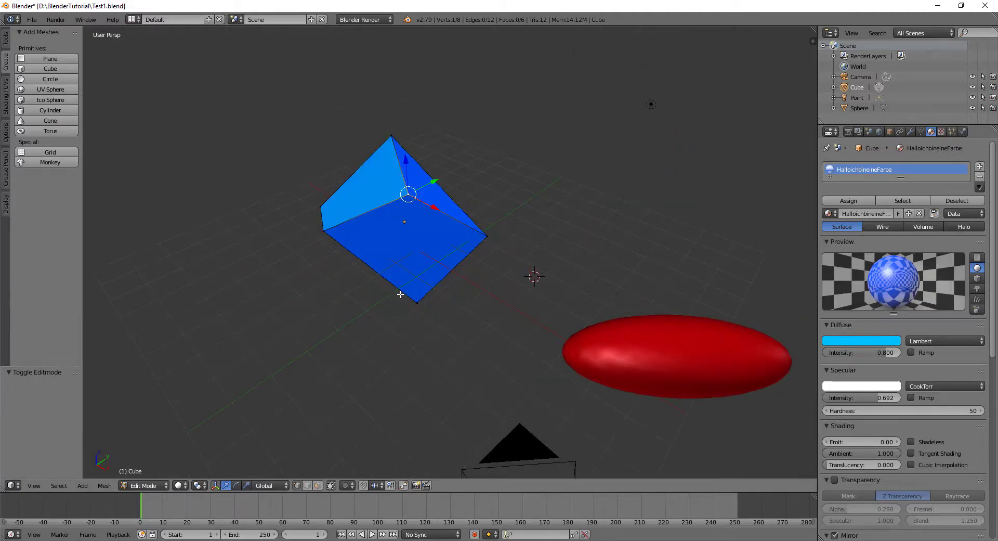
{"action": "middle_click_drag", "start_coordinate": [394, 260], "coordinate": [439, 265]}
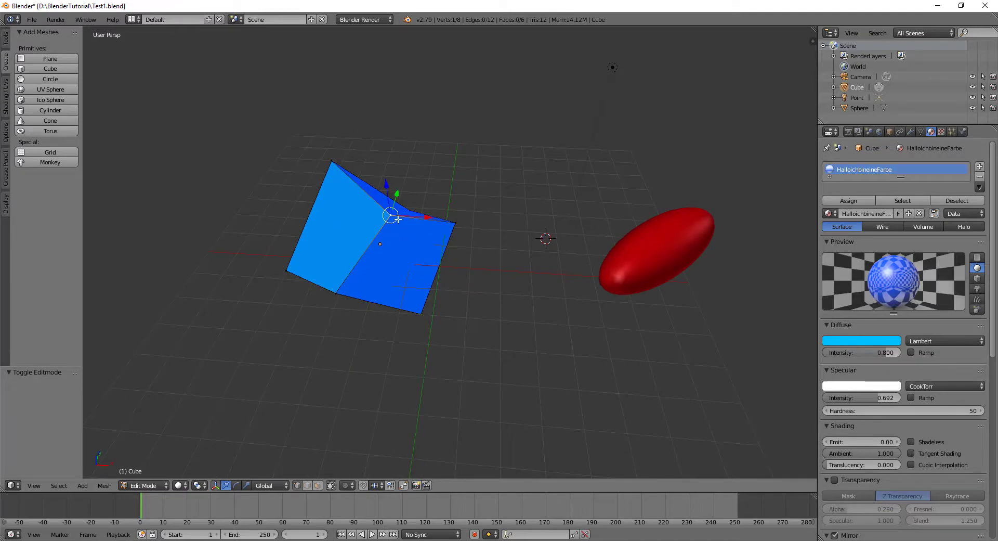
{"action": "right_click", "coordinate": [333, 164]}
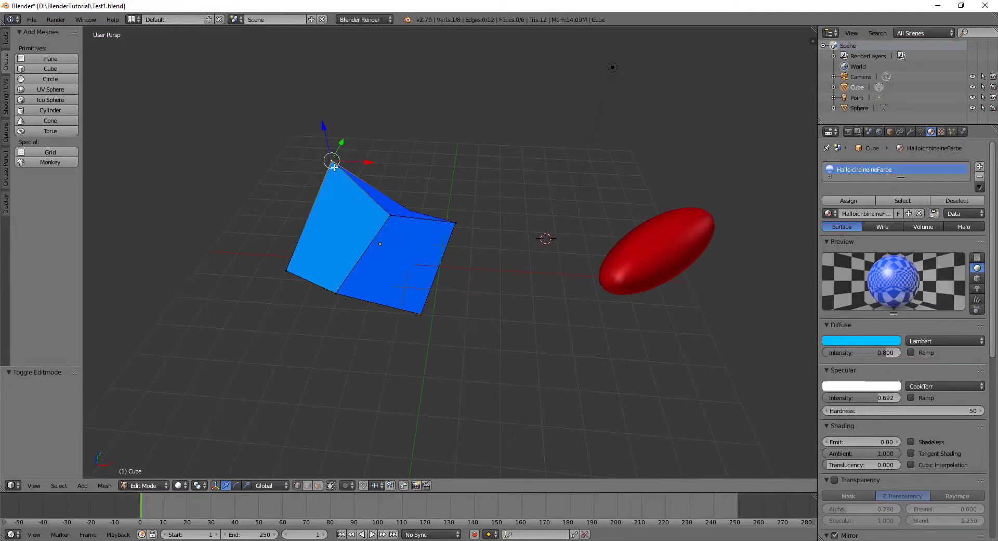
{"action": "right_click", "coordinate": [280, 274]}
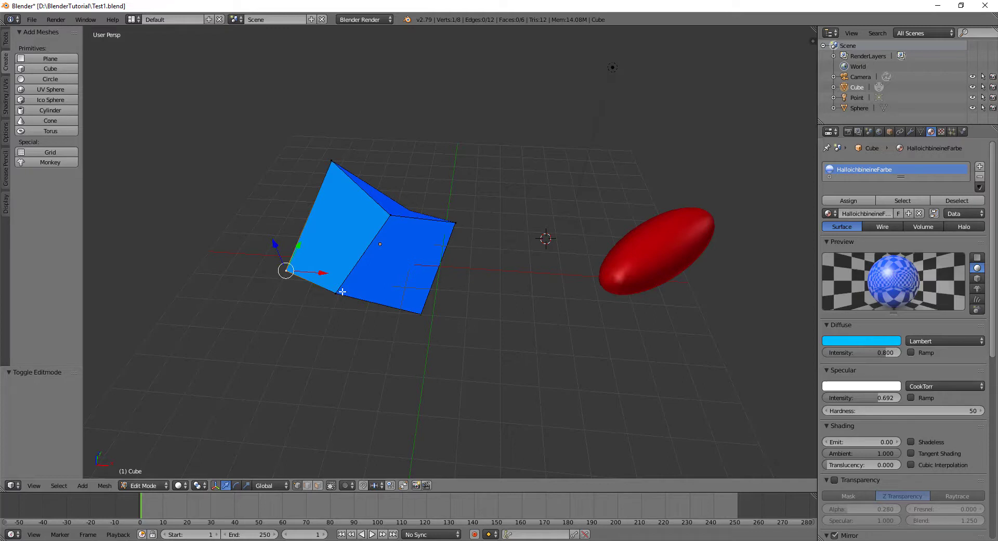
Switch to face selection and pick the cube's left, front and top faces
{"action": "left_click", "coordinate": [307, 486]}
{"action": "left_click", "coordinate": [317, 486]}
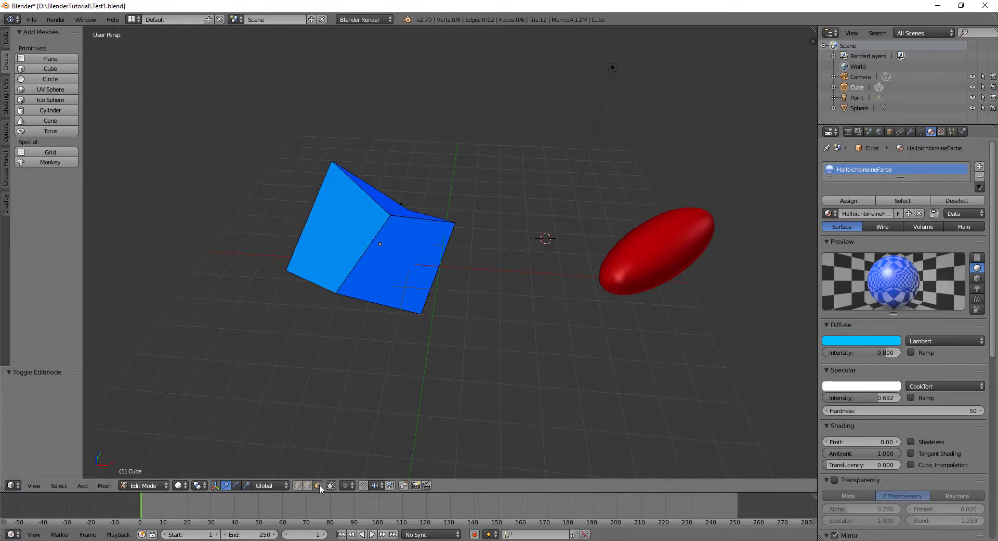
{"action": "mouse_move", "coordinate": [400, 267]}
{"action": "middle_mouse_down"}
{"action": "mouse_move", "coordinate": [392, 312]}
{"action": "mouse_move", "coordinate": [325, 304]}
{"action": "mouse_move", "coordinate": [334, 205]}
{"action": "mouse_move", "coordinate": [442, 188]}
{"action": "mouse_move", "coordinate": [390, 267]}
{"action": "mouse_move", "coordinate": [343, 205]}
{"action": "middle_mouse_up"}
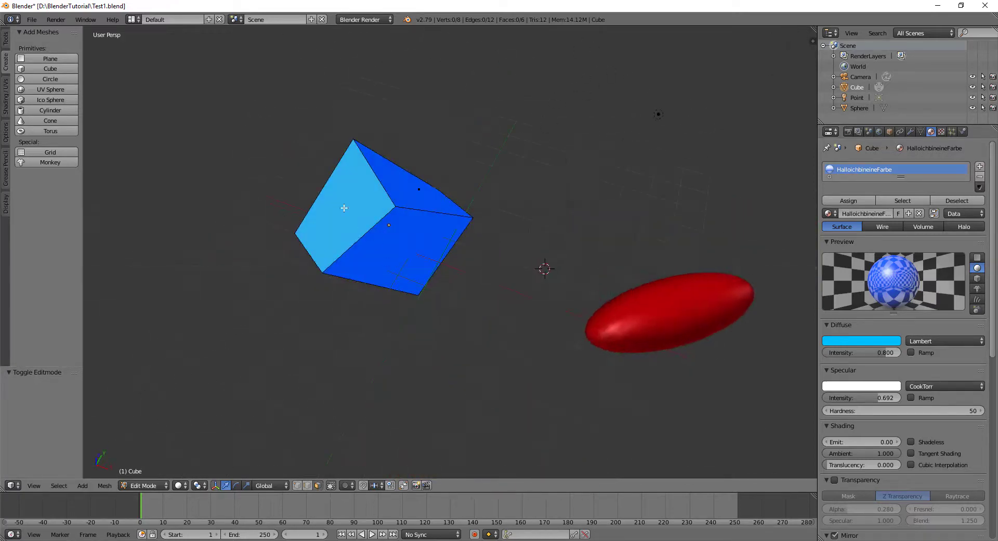
{"action": "right_click", "coordinate": [343, 205]}
{"action": "right_click", "coordinate": [402, 240]}
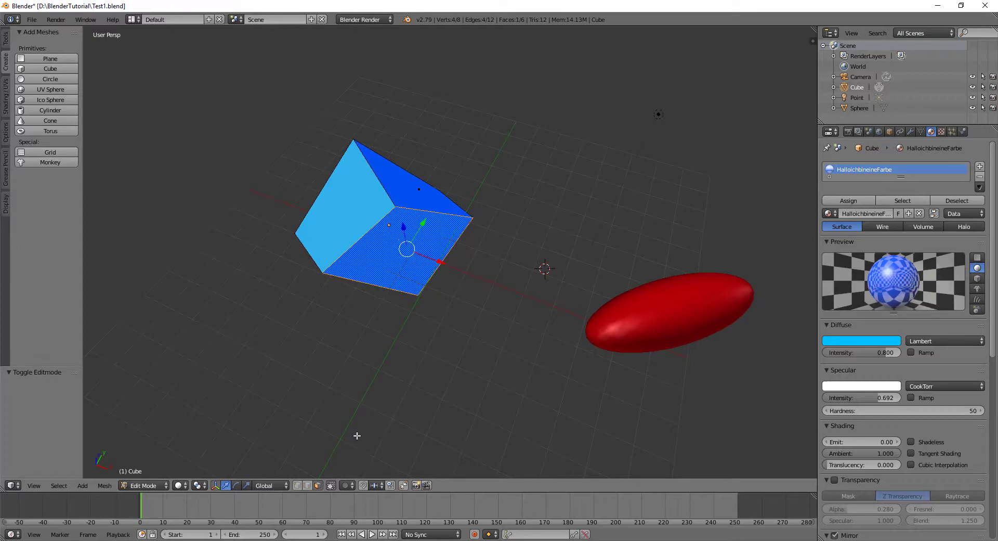
{"action": "right_click", "coordinate": [360, 217]}
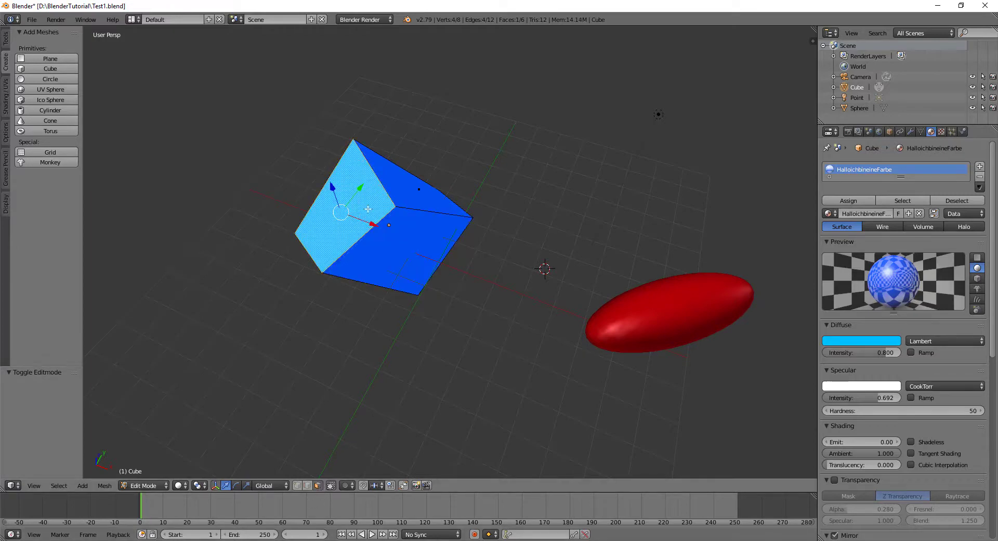
{"action": "right_click", "coordinate": [414, 187]}
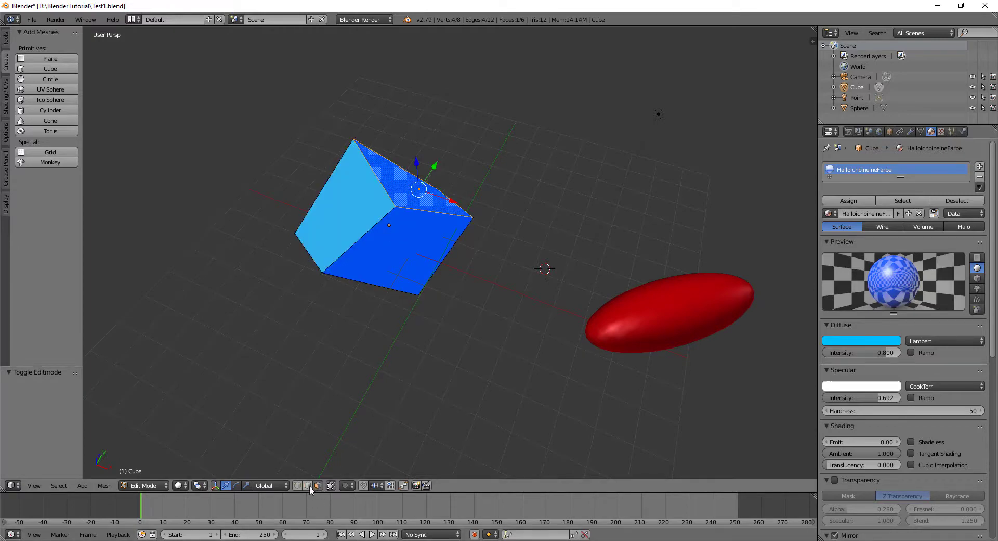
Select several single edges of the cube, then a single vertex
{"action": "right_click", "coordinate": [362, 179]}
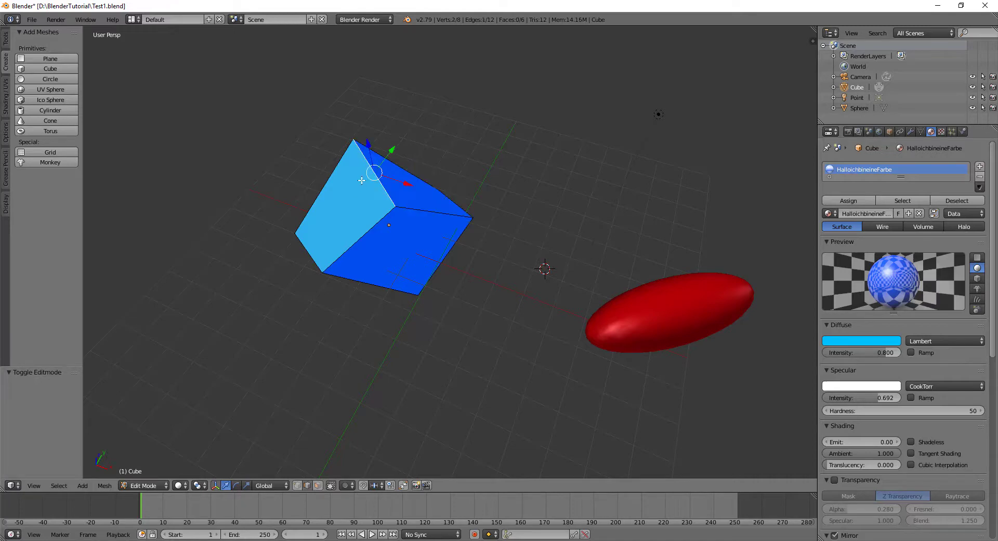
{"action": "right_click", "coordinate": [330, 176]}
{"action": "right_click", "coordinate": [311, 254]}
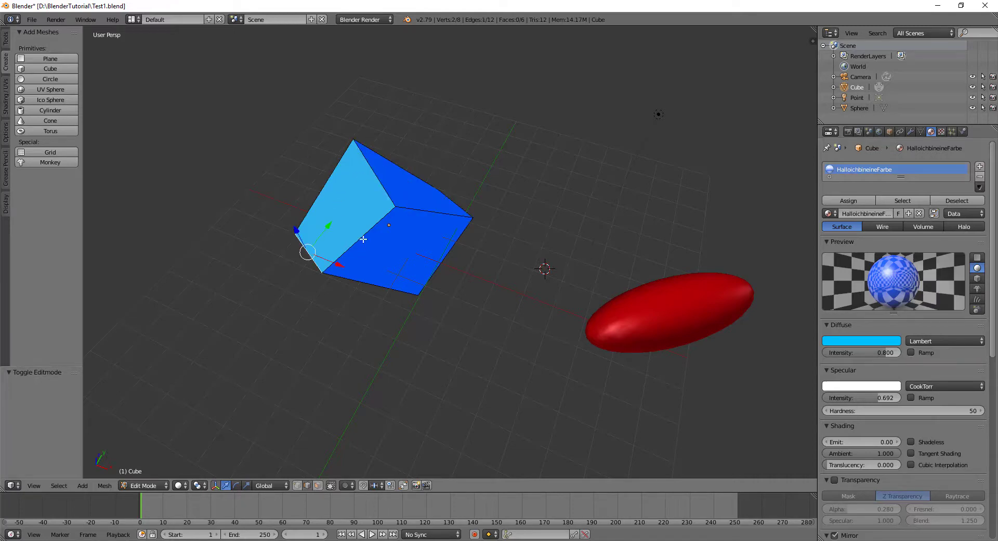
{"action": "right_click", "coordinate": [364, 239]}
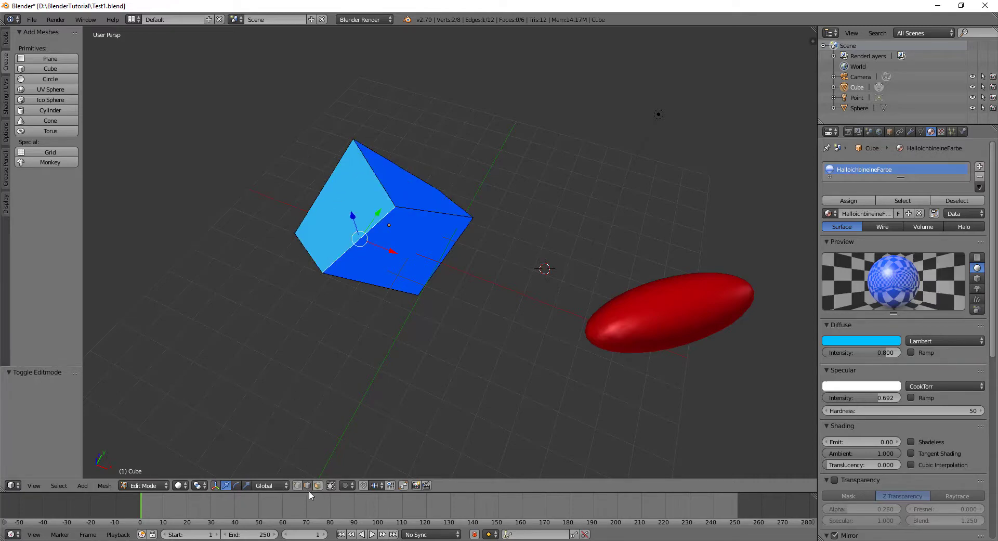
{"action": "left_click", "coordinate": [288, 486]}
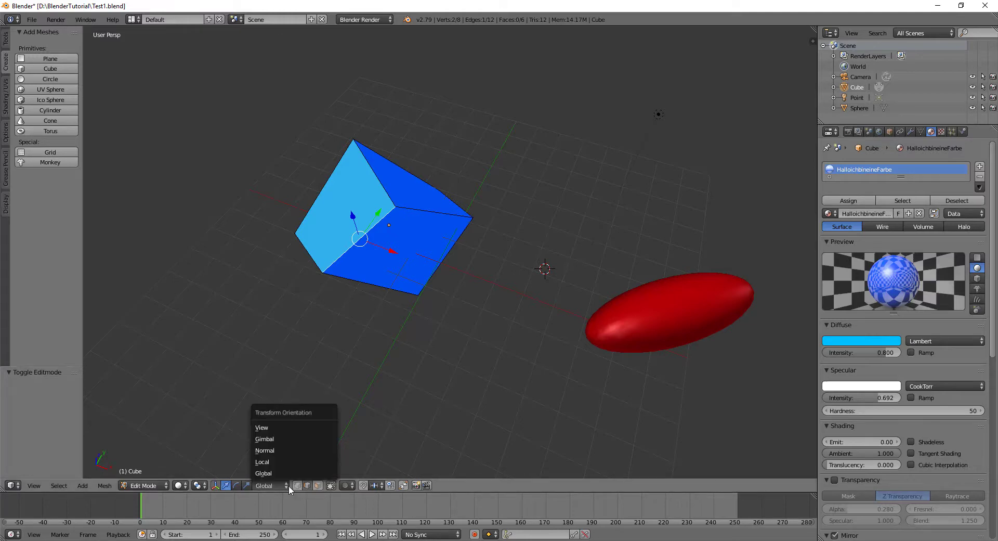
{"action": "right_click", "coordinate": [396, 204]}
Orbit around the cube and enable Face select mode
{"action": "mouse_move", "coordinate": [411, 252]}
{"action": "middle_mouse_down"}
{"action": "mouse_move", "coordinate": [429, 284]}
{"action": "mouse_move", "coordinate": [473, 263]}
{"action": "mouse_move", "coordinate": [453, 274]}
{"action": "mouse_move", "coordinate": [465, 283]}
{"action": "mouse_move", "coordinate": [417, 233]}
{"action": "middle_mouse_up"}
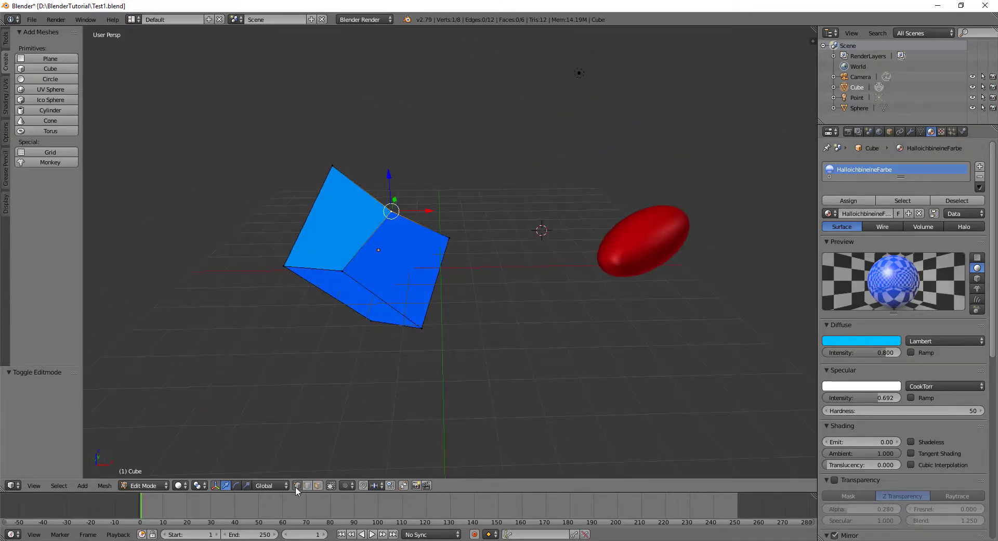
{"action": "middle_click_drag", "start_coordinate": [398, 271], "coordinate": [419, 234]}
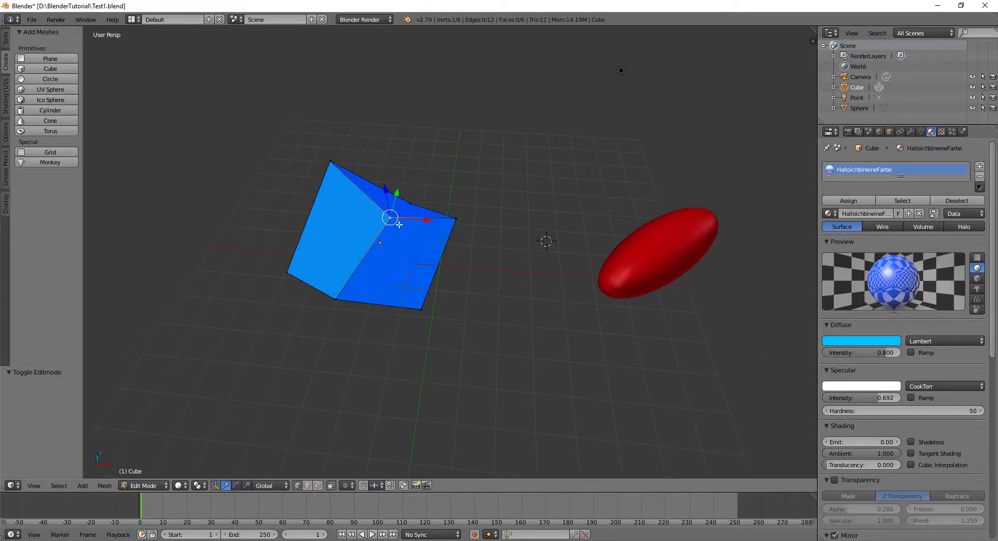
{"action": "mouse_move", "coordinate": [412, 210]}
{"action": "middle_mouse_down"}
{"action": "mouse_move", "coordinate": [376, 270]}
{"action": "mouse_move", "coordinate": [307, 262]}
{"action": "mouse_move", "coordinate": [344, 250]}
{"action": "mouse_move", "coordinate": [420, 310]}
{"action": "middle_mouse_up"}
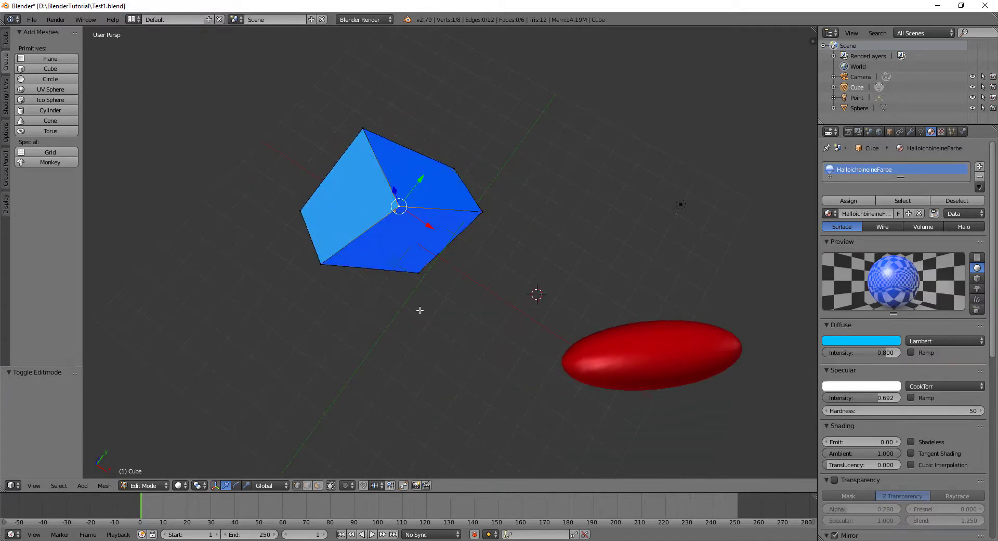
{"action": "left_click", "coordinate": [317, 486]}
{"action": "mouse_move", "coordinate": [387, 248]}
{"action": "middle_mouse_down"}
{"action": "mouse_move", "coordinate": [374, 167]}
{"action": "mouse_move", "coordinate": [436, 187]}
{"action": "mouse_move", "coordinate": [423, 267]}
{"action": "mouse_move", "coordinate": [414, 267]}
{"action": "mouse_move", "coordinate": [407, 204]}
{"action": "mouse_move", "coordinate": [535, 234]}
{"action": "mouse_move", "coordinate": [541, 216]}
{"action": "mouse_move", "coordinate": [630, 217]}
{"action": "mouse_move", "coordinate": [547, 177]}
{"action": "mouse_move", "coordinate": [518, 125]}
{"action": "mouse_move", "coordinate": [498, 169]}
{"action": "middle_mouse_up"}
Select the cube's top face, exit its Edit Mode, and open the ellipsoid in Edit Mode
{"action": "right_click", "coordinate": [407, 185]}
{"action": "key", "text": "Tab"}
{"action": "right_click", "coordinate": [518, 150]}
{"action": "key", "text": "Tab"}
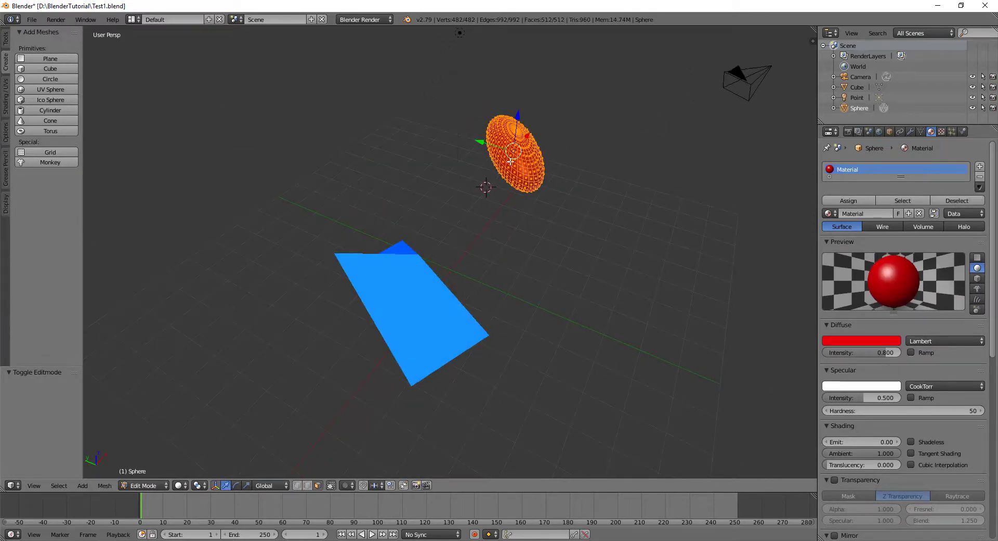
Select one ellipsoid face, return to Object Mode and reselect the blue cube
{"action": "right_click", "coordinate": [509, 168]}
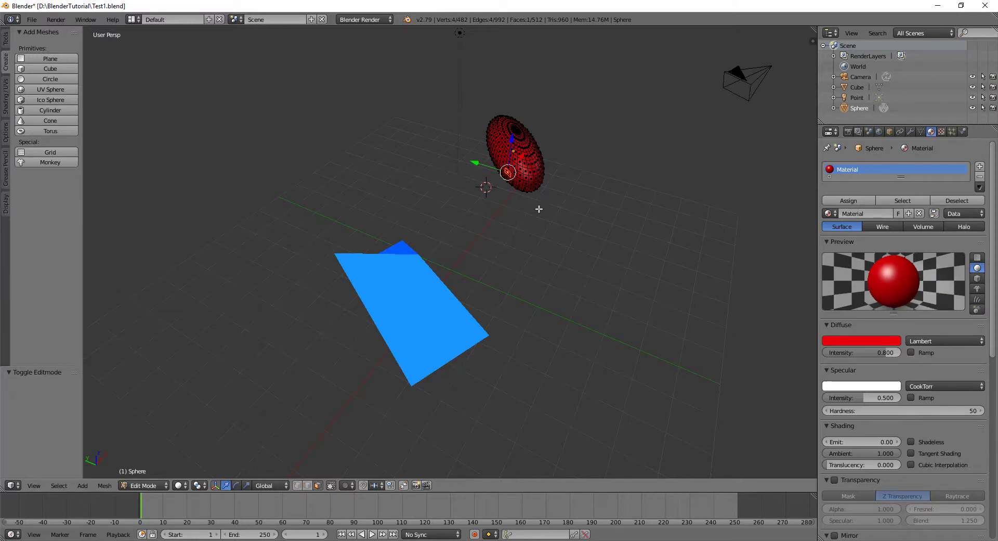
{"action": "key", "text": "Tab"}
{"action": "right_click", "coordinate": [443, 274]}
Enter Edit Mode on the cube and select its front top corner vertex
{"action": "middle_click_drag", "start_coordinate": [479, 236], "coordinate": [423, 203]}
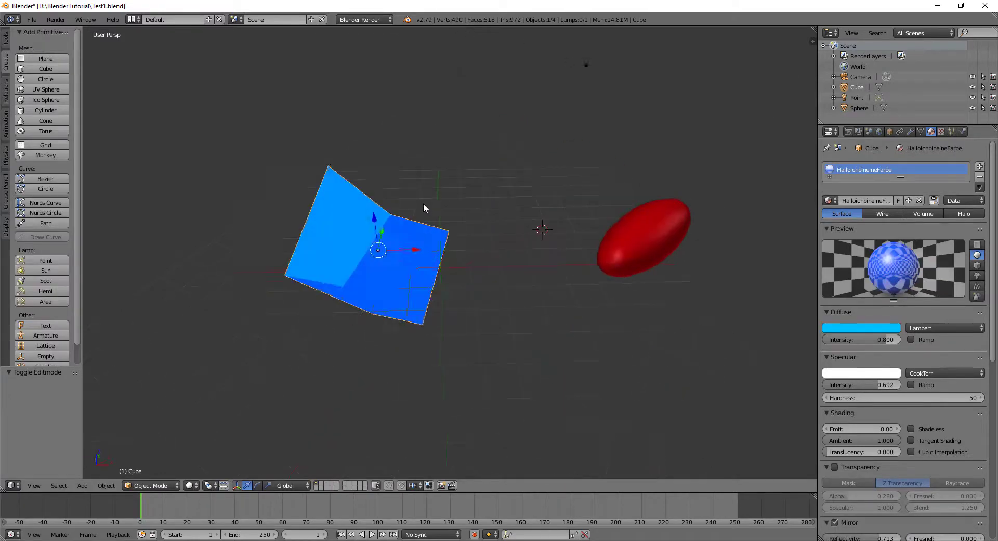
{"action": "key", "text": "Tab"}
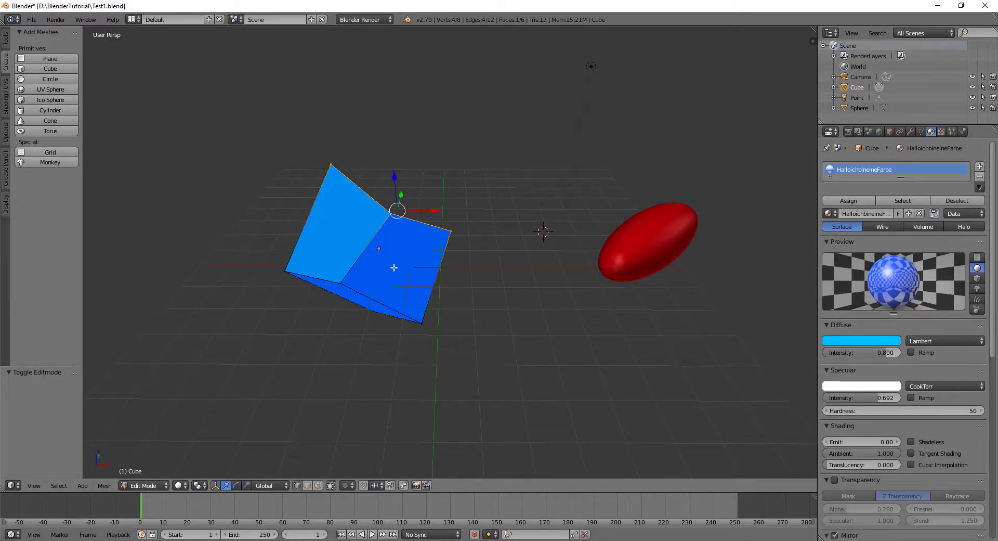
{"action": "middle_click_drag", "start_coordinate": [395, 267], "coordinate": [390, 223]}
{"action": "right_click", "coordinate": [390, 248]}
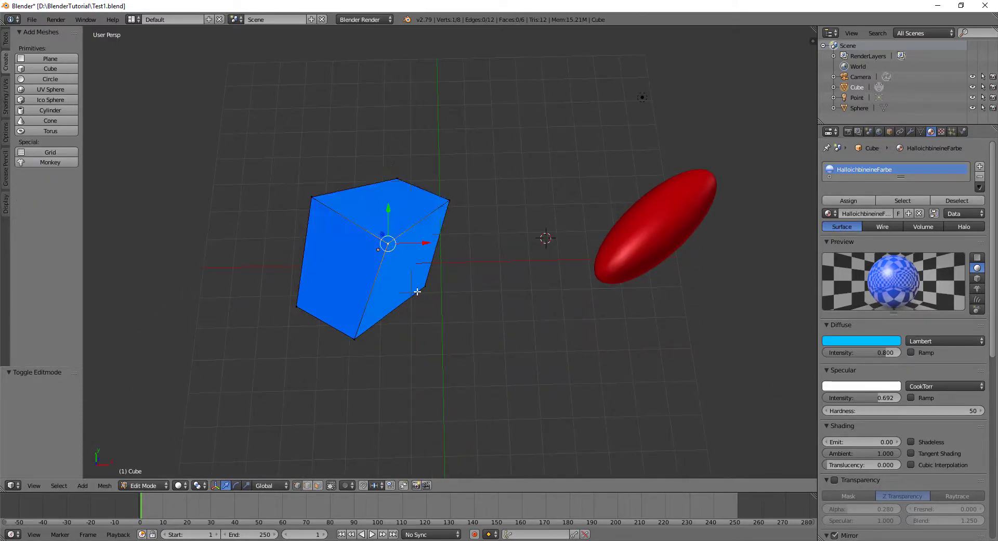
{"action": "mouse_move", "coordinate": [464, 312]}
{"action": "middle_mouse_down"}
{"action": "mouse_move", "coordinate": [397, 289]}
{"action": "mouse_move", "coordinate": [339, 312]}
{"action": "mouse_move", "coordinate": [430, 281]}
{"action": "middle_mouse_up"}
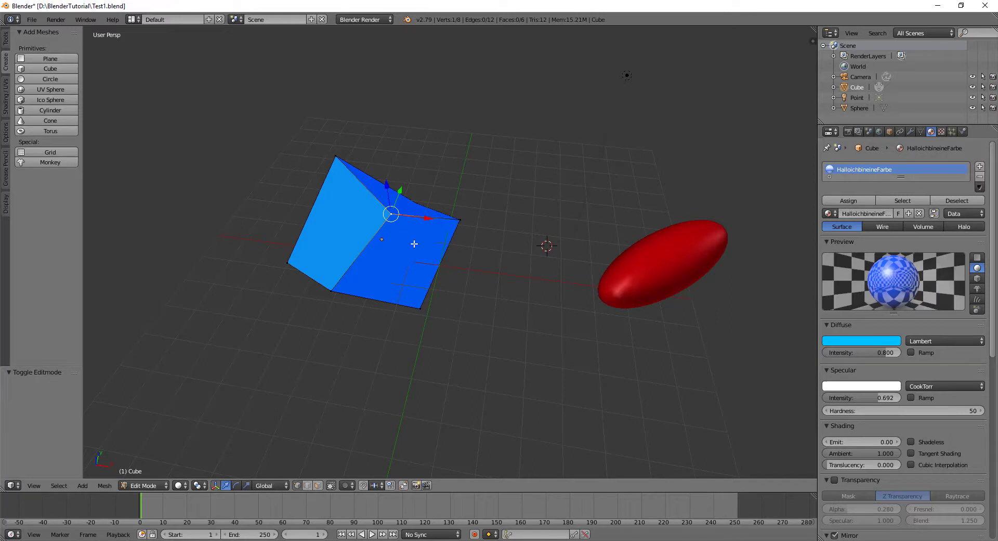
Toggle face then vertex select mode and select a single corner vertex
{"action": "left_click", "coordinate": [317, 485]}
{"action": "left_click", "coordinate": [293, 485]}
{"action": "right_click", "coordinate": [392, 213]}
{"action": "middle_click_drag", "start_coordinate": [439, 308], "coordinate": [468, 325]}
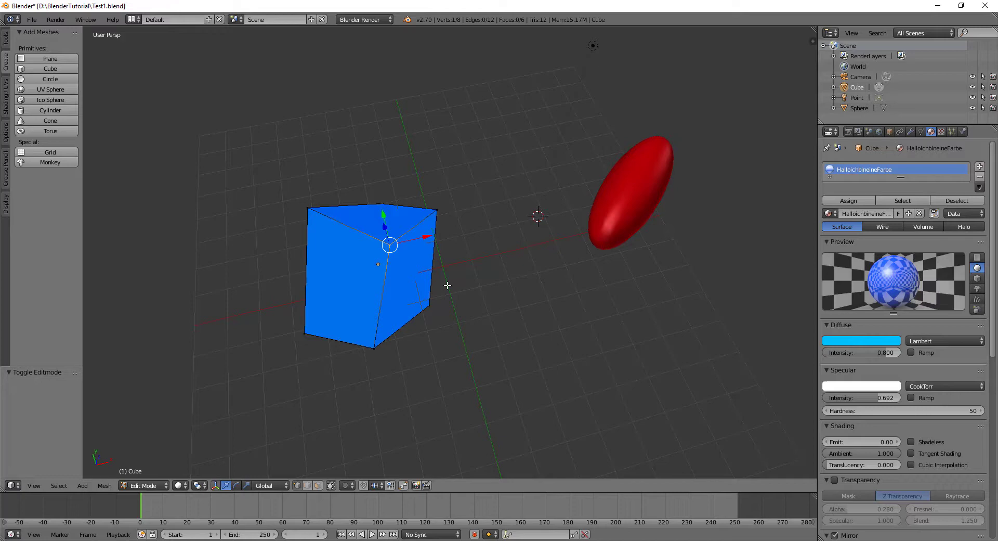
{"action": "middle_click_drag", "start_coordinate": [440, 289], "coordinate": [463, 311]}
{"action": "middle_click_drag", "start_coordinate": [466, 304], "coordinate": [468, 305]}
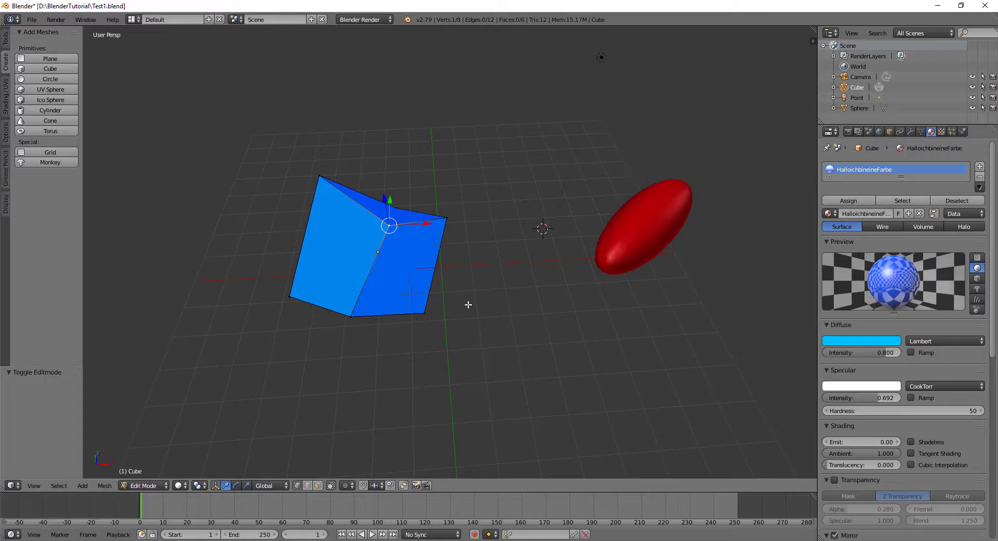
Move the selected vertex -0.354 along X, then try a rotation and cancel it
{"action": "left_click_drag", "start_coordinate": [425, 223], "coordinate": [424, 226]}
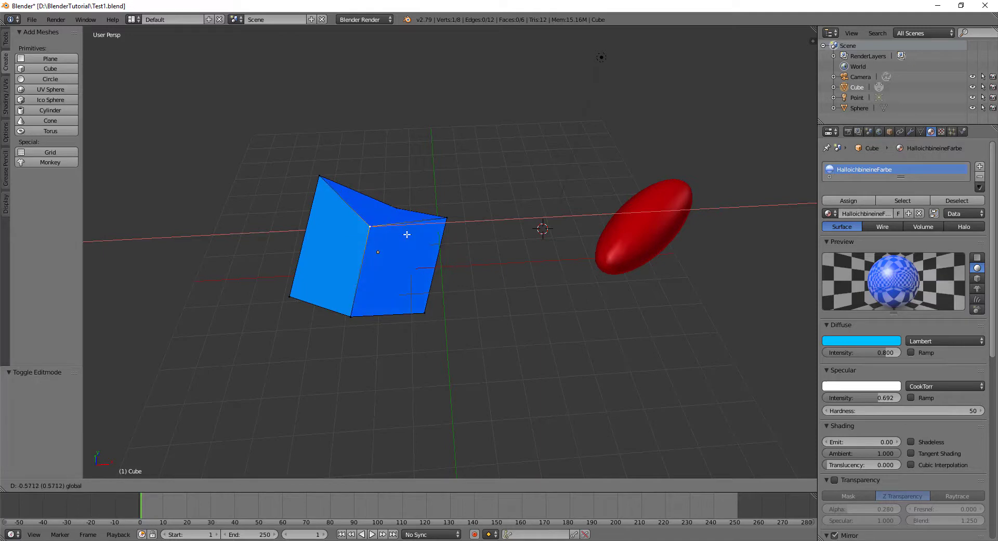
{"action": "left_click_drag", "start_coordinate": [425, 226], "coordinate": [407, 232]}
{"action": "key", "text": "r"}
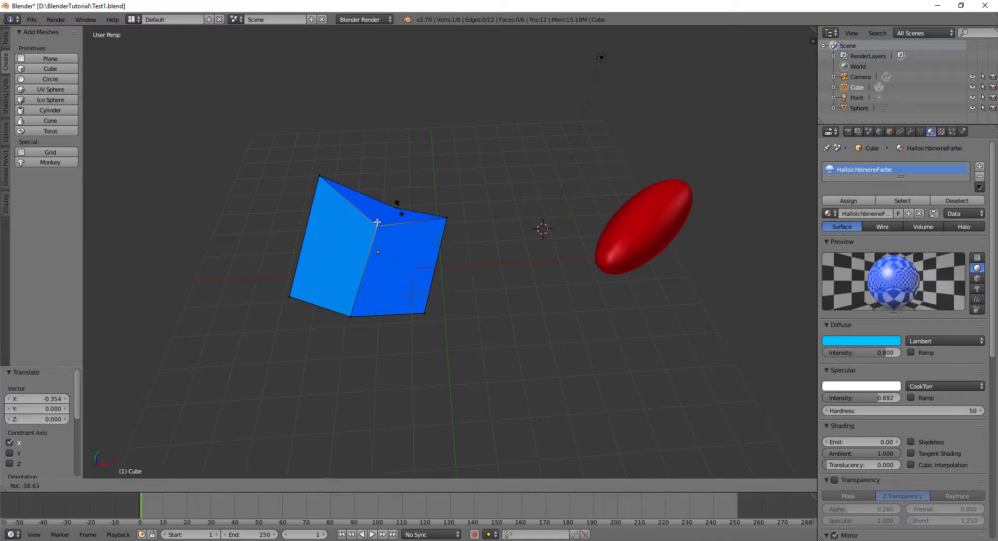
{"action": "key", "text": "Escape"}
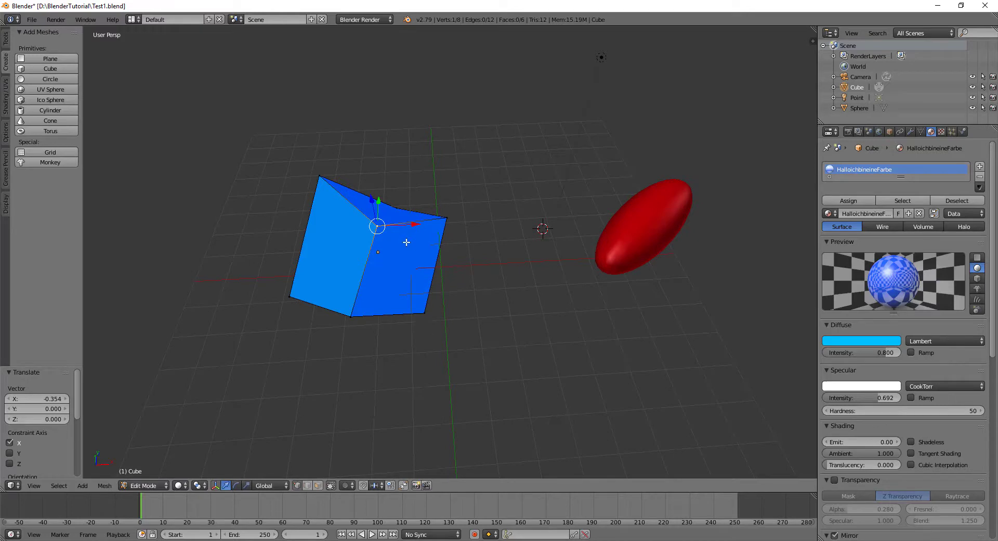
Select vertex pairs and the left face's vertices, cancelling a trial edge rotation
{"action": "right_click", "coordinate": [321, 175], "text": "shift"}
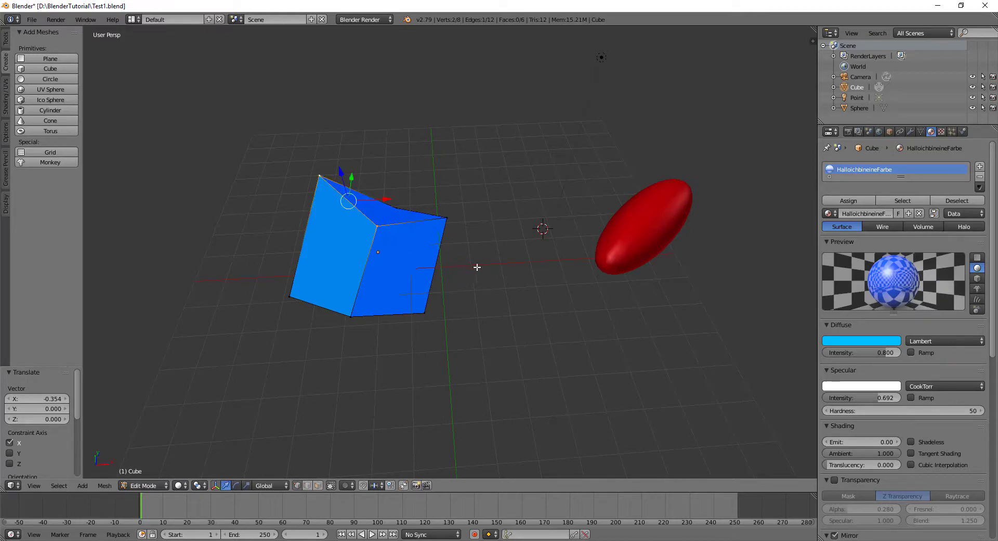
{"action": "key", "text": "r"}
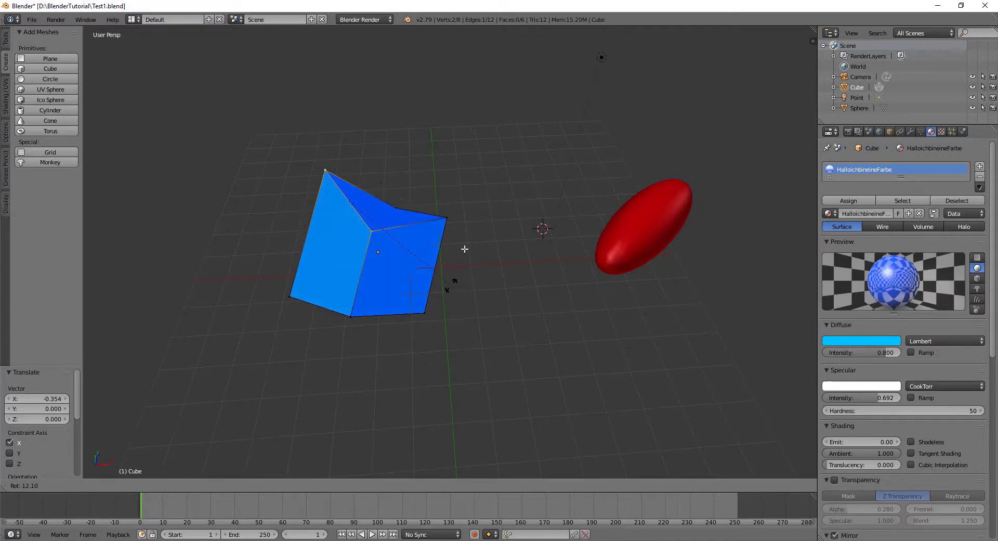
{"action": "key", "text": "Escape"}
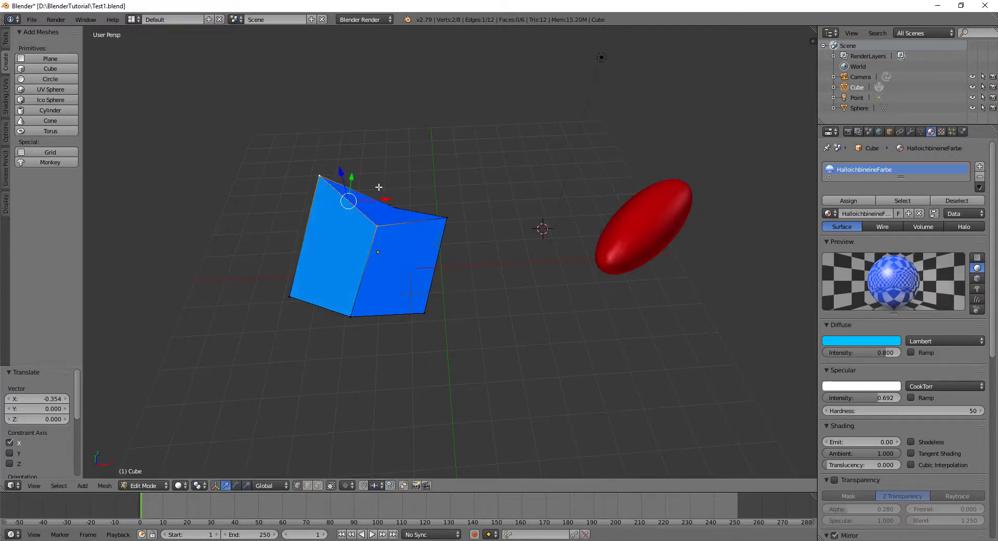
{"action": "right_click", "coordinate": [315, 174]}
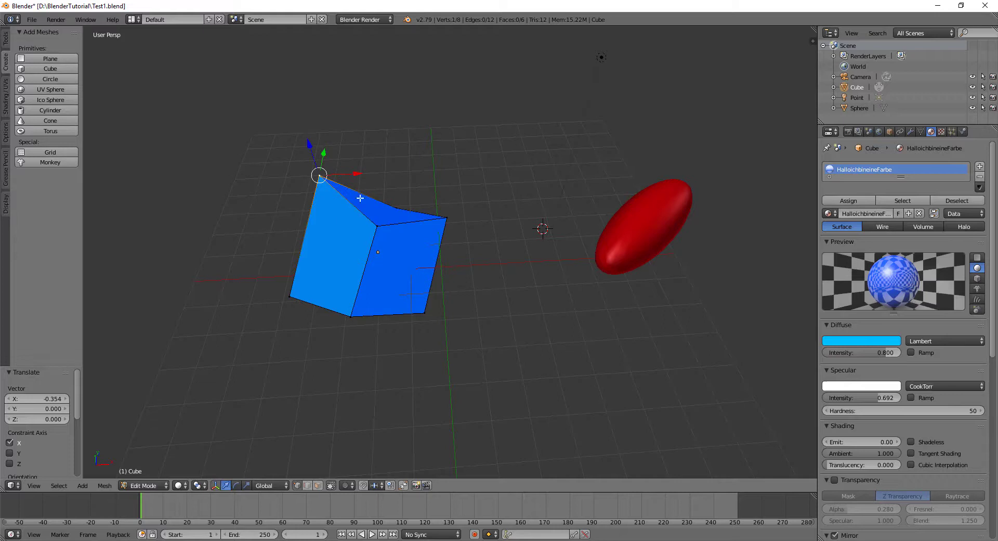
{"action": "right_click", "coordinate": [378, 224], "text": "shift"}
{"action": "left_click", "coordinate": [292, 298], "text": "shift"}
{"action": "left_click", "coordinate": [350, 316], "text": "shift"}
Leave Edit Mode, select the ellipsoid, then reselect the cube and re-enter Edit Mode
{"action": "key", "text": "Tab"}
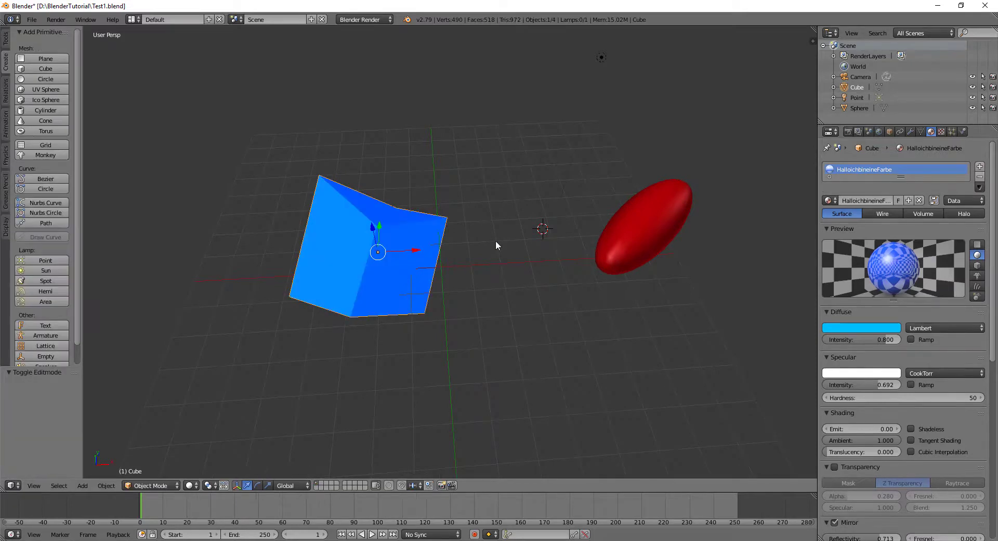
{"action": "right_click", "coordinate": [647, 213]}
{"action": "mouse_move", "coordinate": [647, 214]}
{"action": "middle_mouse_down"}
{"action": "mouse_move", "coordinate": [495, 222]}
{"action": "mouse_move", "coordinate": [575, 260]}
{"action": "mouse_move", "coordinate": [410, 231]}
{"action": "mouse_move", "coordinate": [384, 249]}
{"action": "middle_mouse_up"}
{"action": "right_click", "coordinate": [397, 242]}
{"action": "key", "text": "Tab"}
Make shortest-path vertex selections across the cube's top face, then pick a single vertex
{"action": "right_click", "coordinate": [372, 237]}
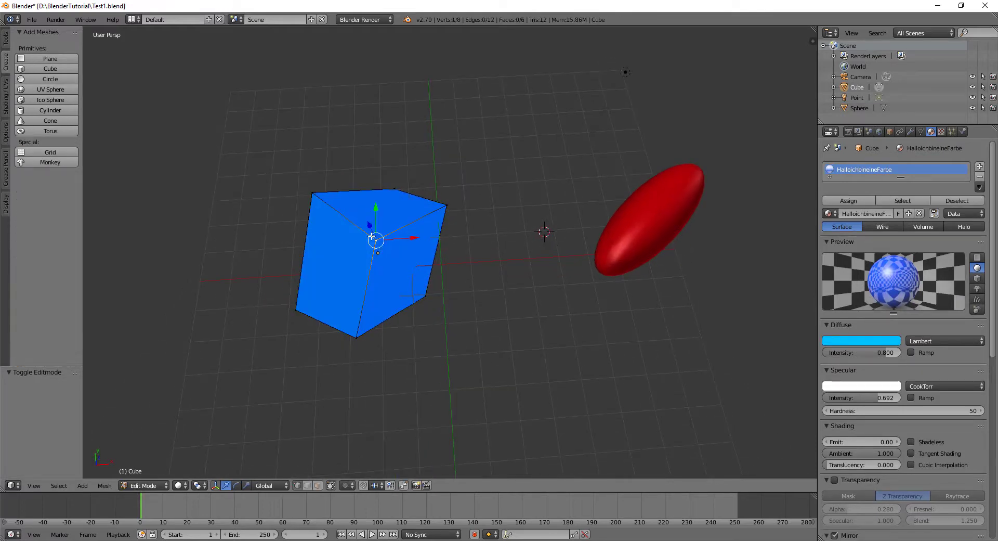
{"action": "right_click", "coordinate": [443, 208], "text": "ctrl"}
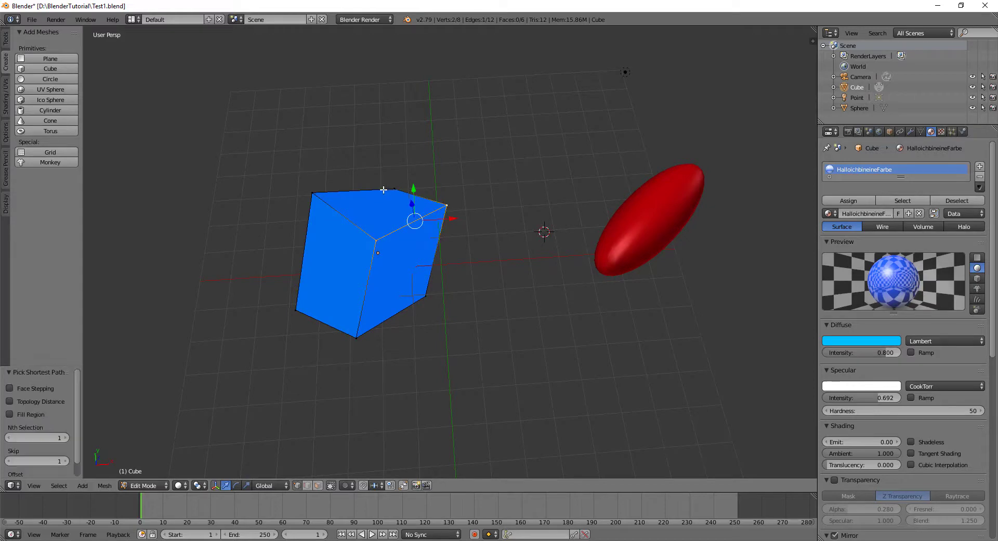
{"action": "right_click", "coordinate": [301, 193], "text": "ctrl"}
{"action": "middle_click_drag", "start_coordinate": [422, 272], "coordinate": [379, 229]}
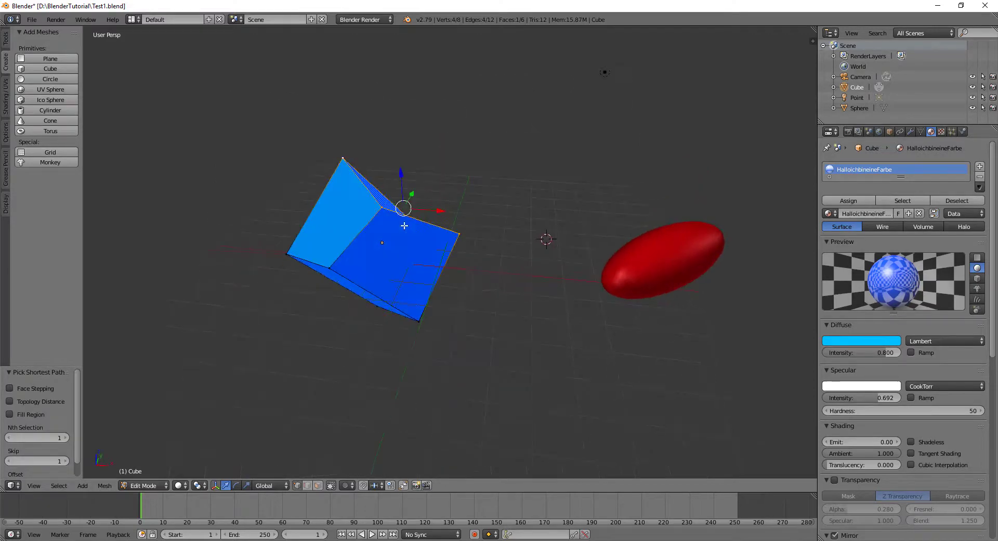
{"action": "right_click", "coordinate": [371, 220]}
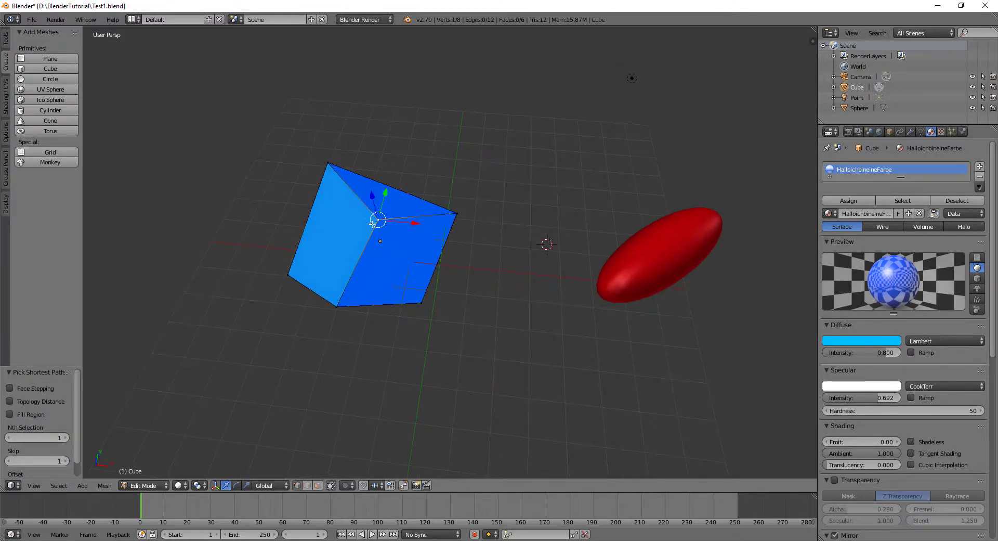
{"action": "middle_click_drag", "start_coordinate": [420, 316], "coordinate": [403, 237]}
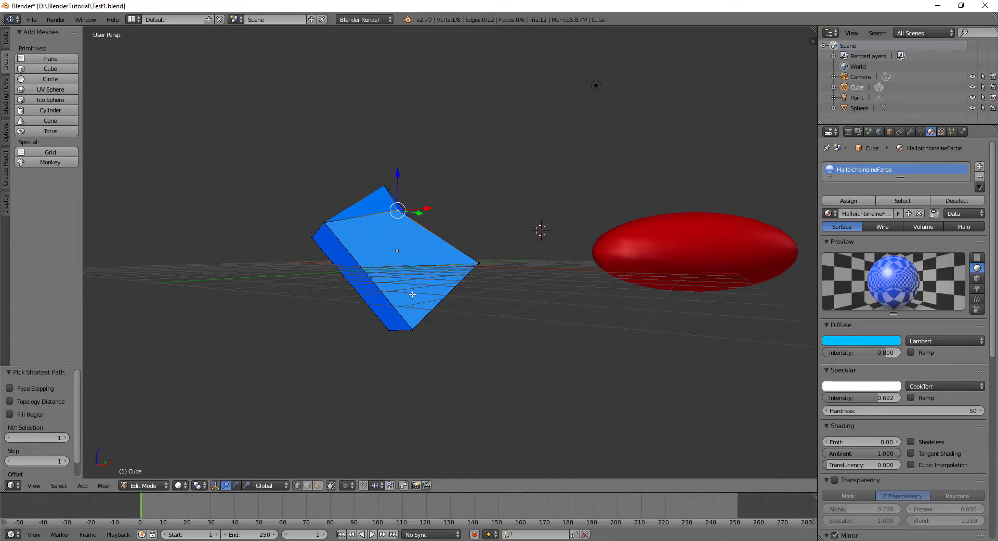
Try shortest-path vertex selections down the cube, ending on the inner corner vertex alone
{"action": "left_click", "coordinate": [415, 328], "text": "ctrl"}
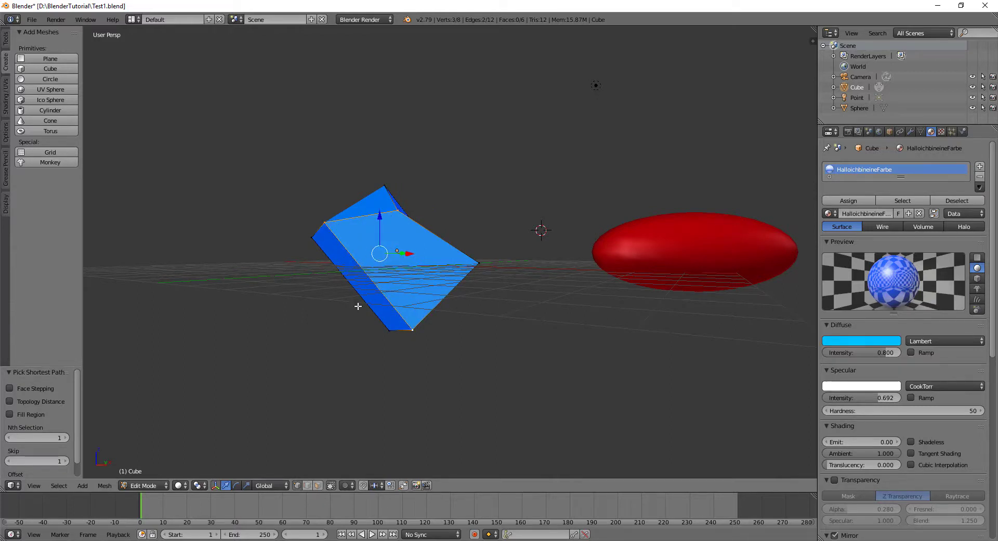
{"action": "mouse_move", "coordinate": [421, 350]}
{"action": "middle_mouse_down"}
{"action": "mouse_move", "coordinate": [416, 323]}
{"action": "mouse_move", "coordinate": [417, 341]}
{"action": "middle_mouse_up"}
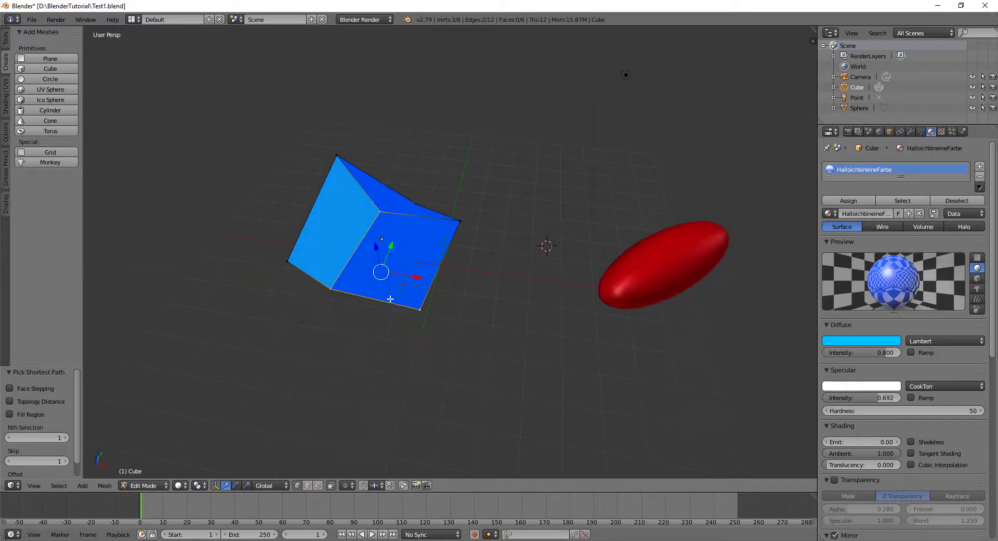
{"action": "middle_click_drag", "start_coordinate": [390, 299], "coordinate": [414, 326]}
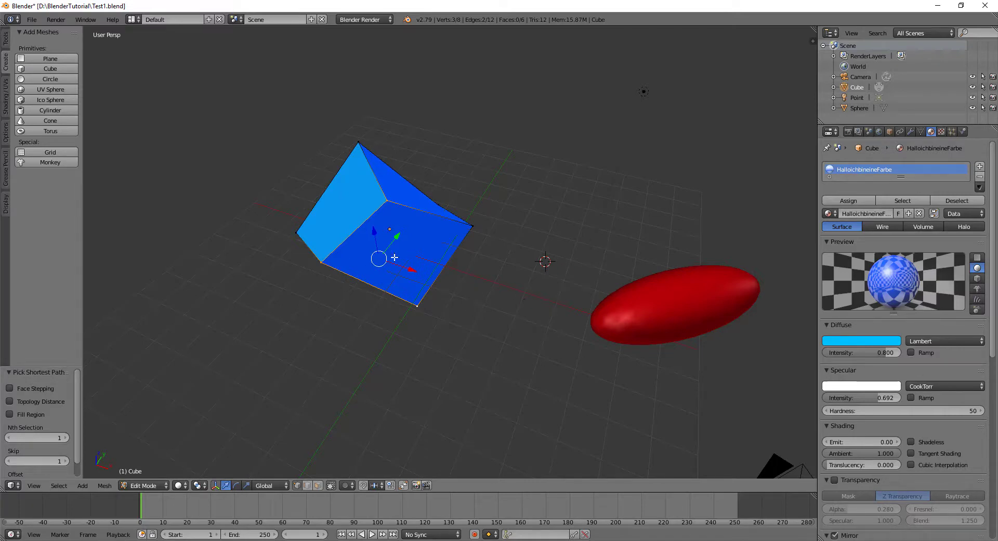
{"action": "mouse_move", "coordinate": [379, 328]}
{"action": "middle_mouse_down"}
{"action": "mouse_move", "coordinate": [438, 293]}
{"action": "mouse_move", "coordinate": [423, 339]}
{"action": "middle_mouse_up"}
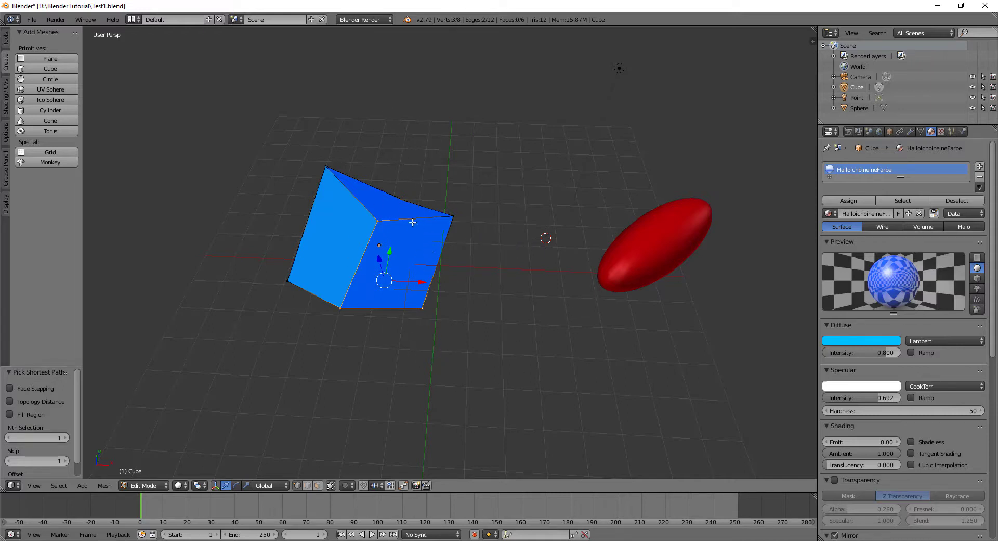
{"action": "left_click", "coordinate": [378, 221]}
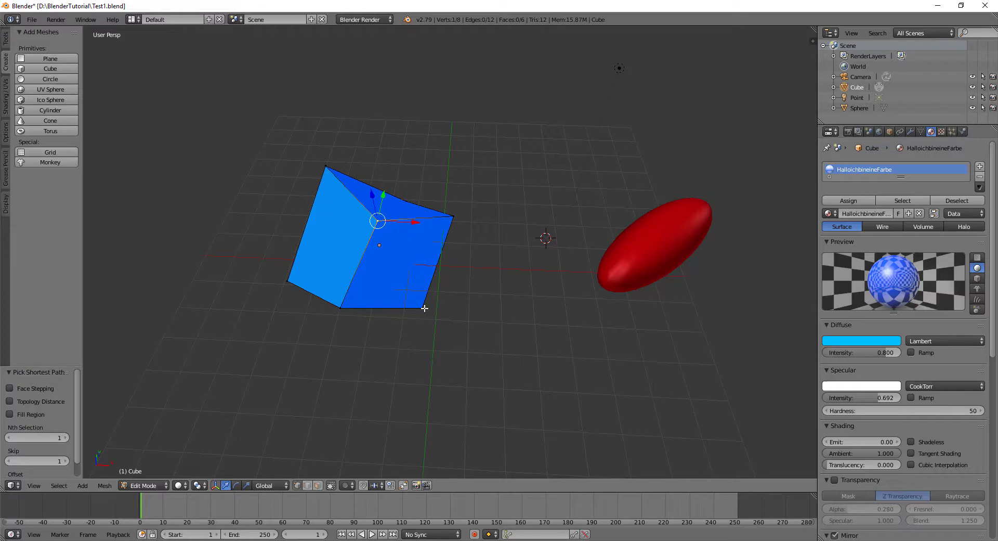
{"action": "left_click", "coordinate": [425, 308], "text": "ctrl"}
{"action": "mouse_move", "coordinate": [504, 343]}
{"action": "middle_mouse_down"}
{"action": "mouse_move", "coordinate": [479, 341]}
{"action": "mouse_move", "coordinate": [486, 350]}
{"action": "middle_mouse_up"}
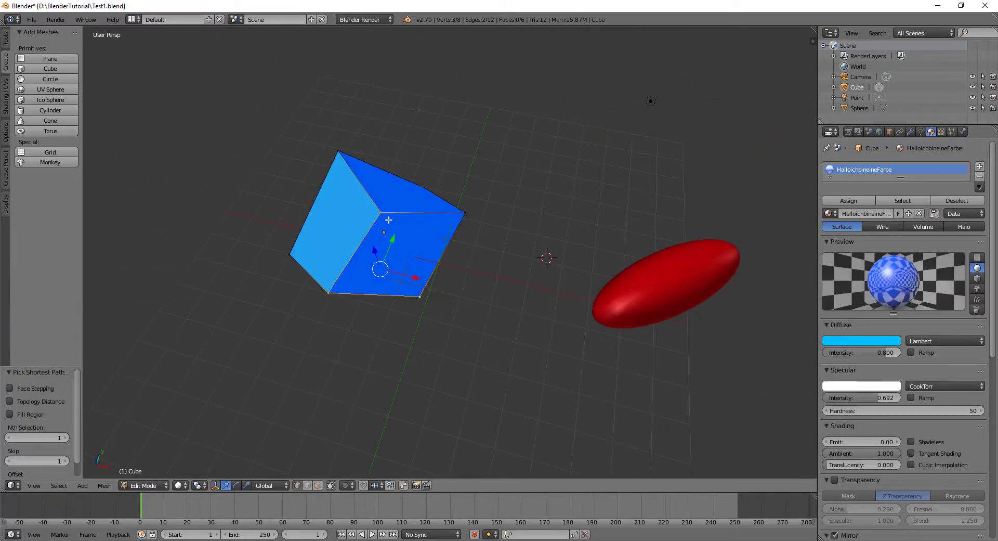
{"action": "right_click", "coordinate": [383, 214]}
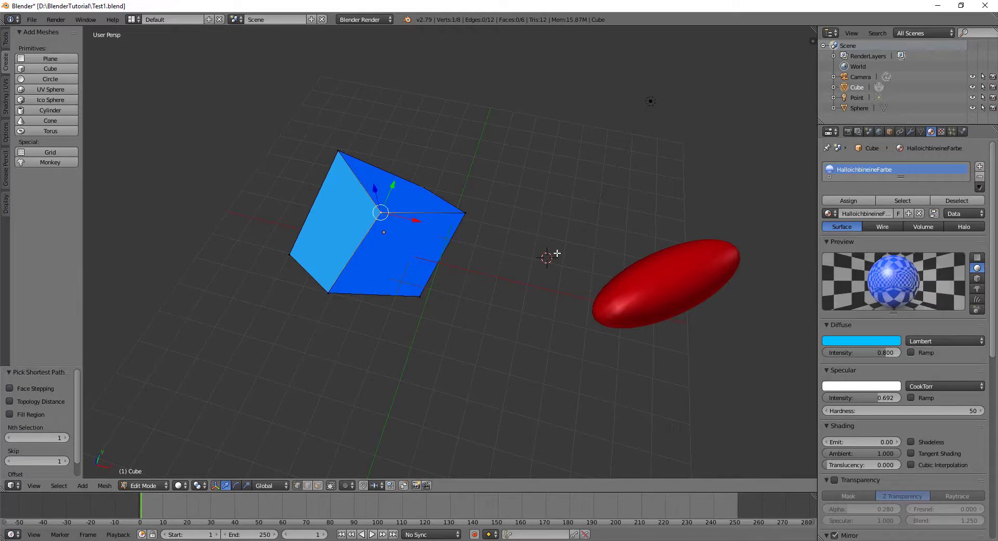
Leave the cube's Edit Mode and select the red ellipsoid
{"action": "key", "text": "Tab"}
{"action": "right_click", "coordinate": [664, 289]}
{"action": "mouse_move", "coordinate": [665, 289]}
{"action": "middle_mouse_down"}
{"action": "mouse_move", "coordinate": [609, 295]}
{"action": "mouse_move", "coordinate": [642, 276]}
{"action": "mouse_move", "coordinate": [510, 202]}
{"action": "mouse_move", "coordinate": [453, 143]}
{"action": "middle_mouse_up"}
Select the ellipsoid's equatorial and one vertical edge loop, then switch to face selection
{"action": "key", "text": "Tab"}
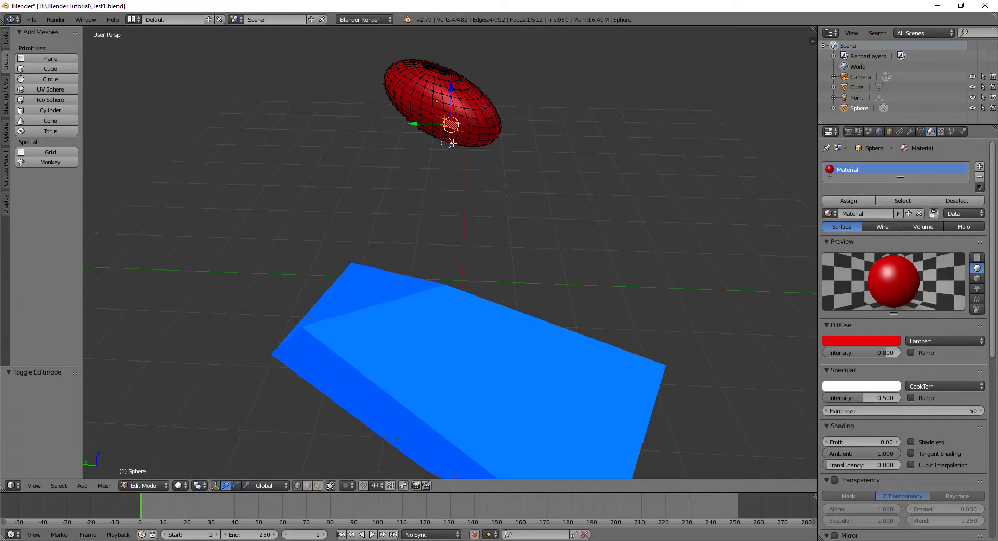
{"action": "mouse_move", "coordinate": [428, 90]}
{"action": "middle_mouse_down"}
{"action": "mouse_move", "coordinate": [482, 296]}
{"action": "mouse_move", "coordinate": [477, 372]}
{"action": "mouse_move", "coordinate": [510, 292]}
{"action": "mouse_move", "coordinate": [465, 291]}
{"action": "middle_mouse_up"}
{"action": "right_click", "coordinate": [440, 269]}
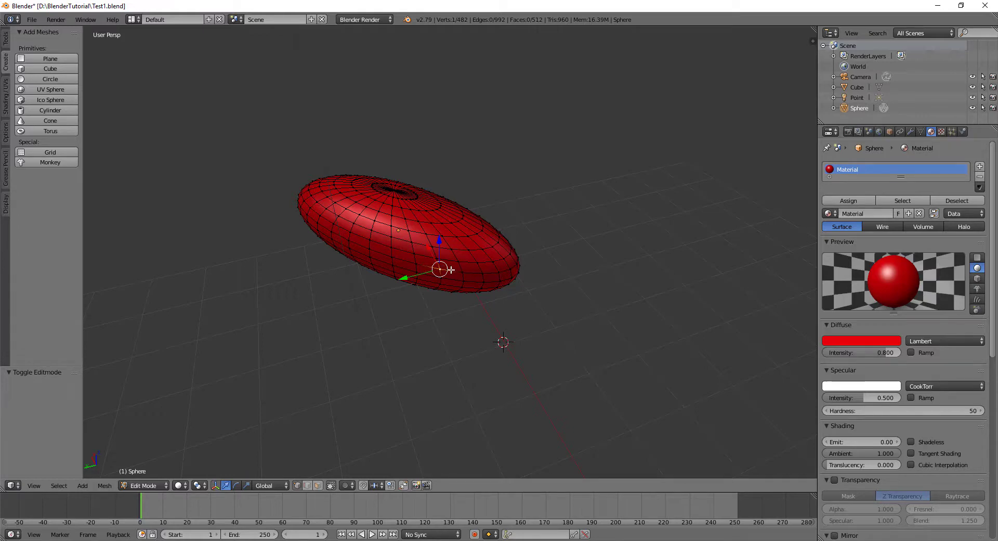
{"action": "right_click", "coordinate": [450, 270], "text": "alt"}
{"action": "mouse_move", "coordinate": [481, 276]}
{"action": "middle_mouse_down"}
{"action": "mouse_move", "coordinate": [445, 263]}
{"action": "mouse_move", "coordinate": [430, 296]}
{"action": "mouse_move", "coordinate": [566, 258]}
{"action": "mouse_move", "coordinate": [518, 272]}
{"action": "middle_mouse_up"}
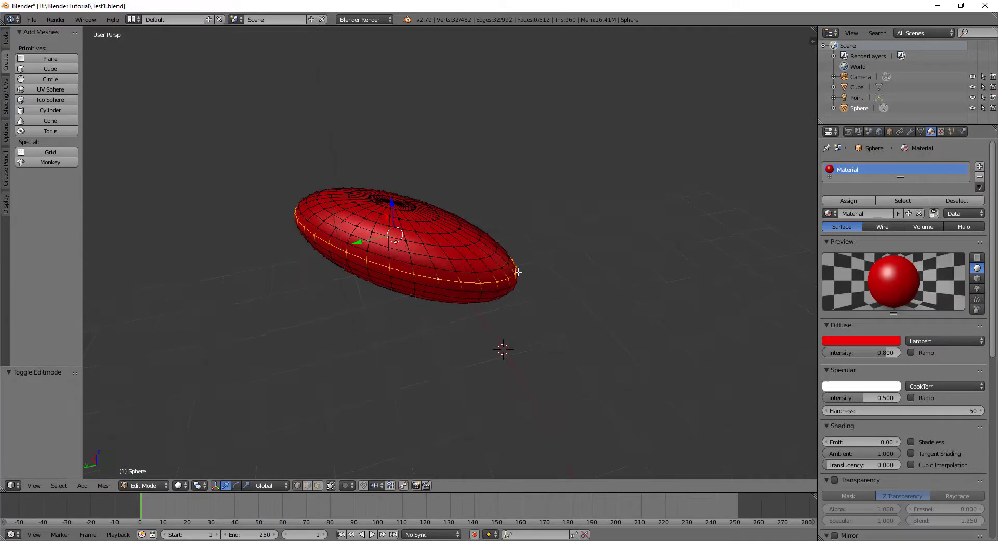
{"action": "right_click", "coordinate": [411, 258], "text": "alt+shift"}
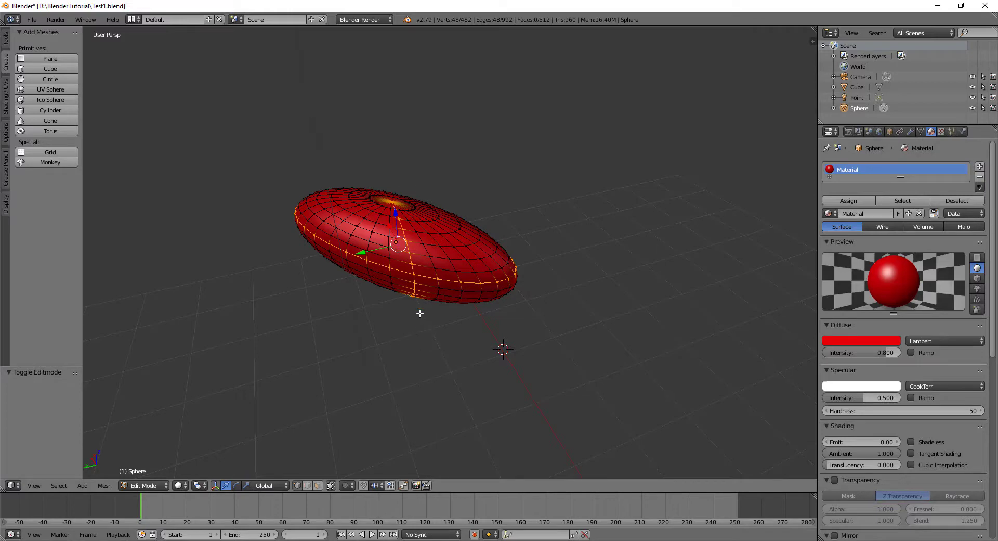
{"action": "mouse_move", "coordinate": [460, 303]}
{"action": "middle_mouse_down"}
{"action": "mouse_move", "coordinate": [430, 319]}
{"action": "mouse_move", "coordinate": [442, 327]}
{"action": "mouse_move", "coordinate": [463, 307]}
{"action": "middle_mouse_up"}
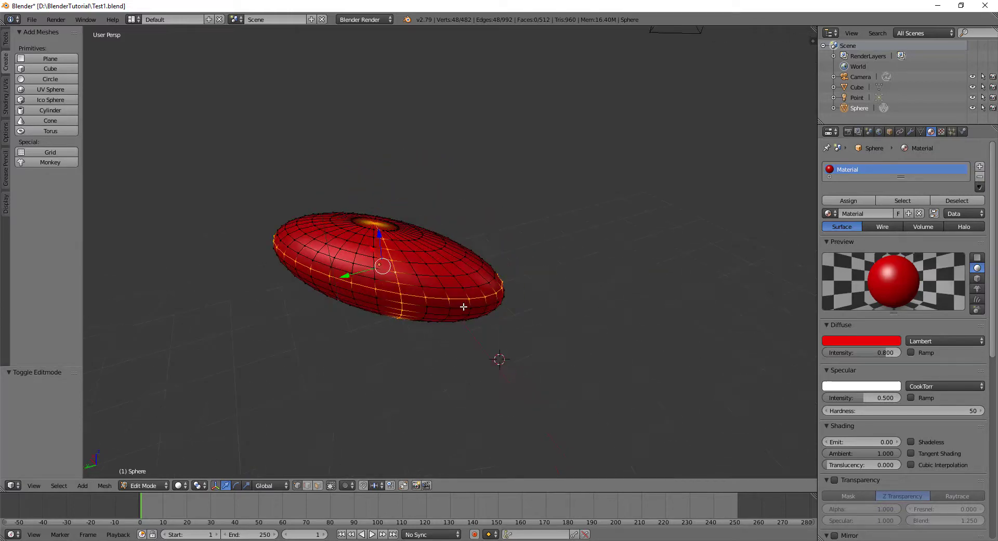
{"action": "left_click", "coordinate": [317, 485]}
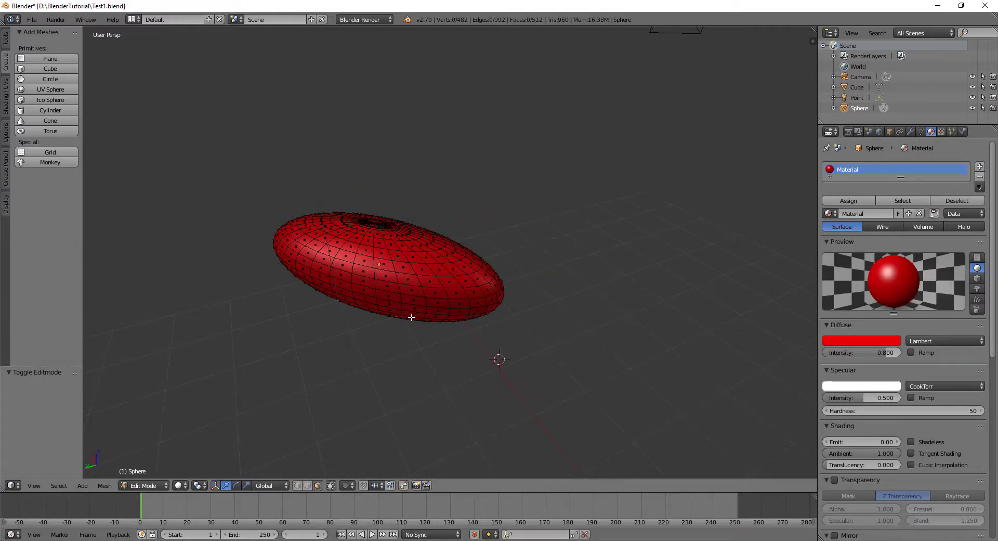
Select a horizontal face ring on the ellipsoid and add four adjacent vertical face loops
{"action": "right_click", "coordinate": [400, 290], "text": "alt"}
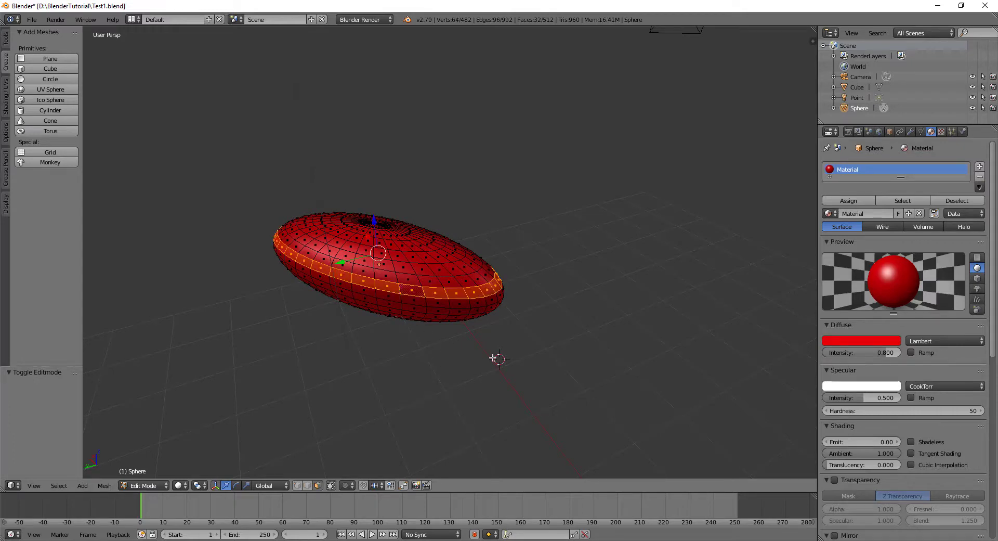
{"action": "middle_click_drag", "start_coordinate": [416, 302], "coordinate": [374, 326]}
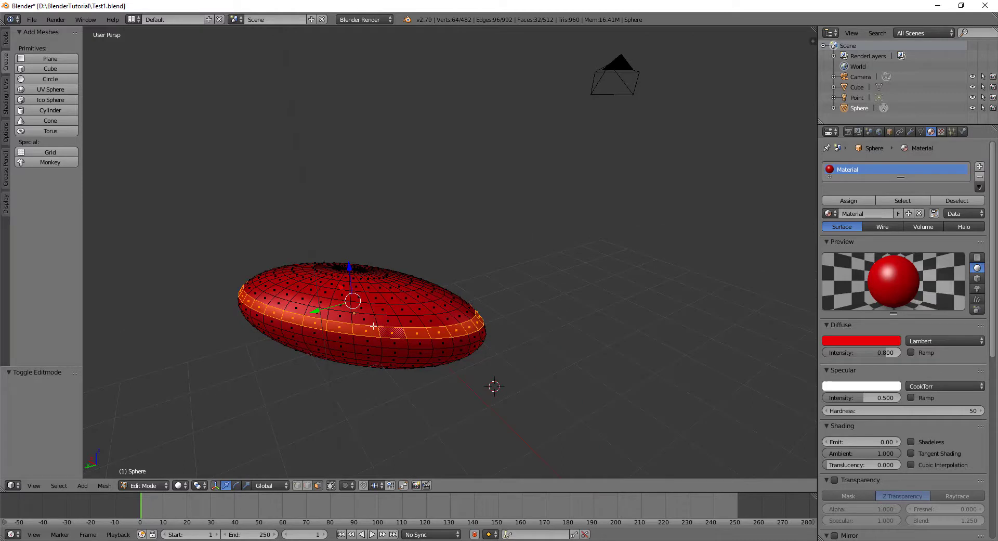
{"action": "right_click", "coordinate": [365, 324], "text": "alt+shift"}
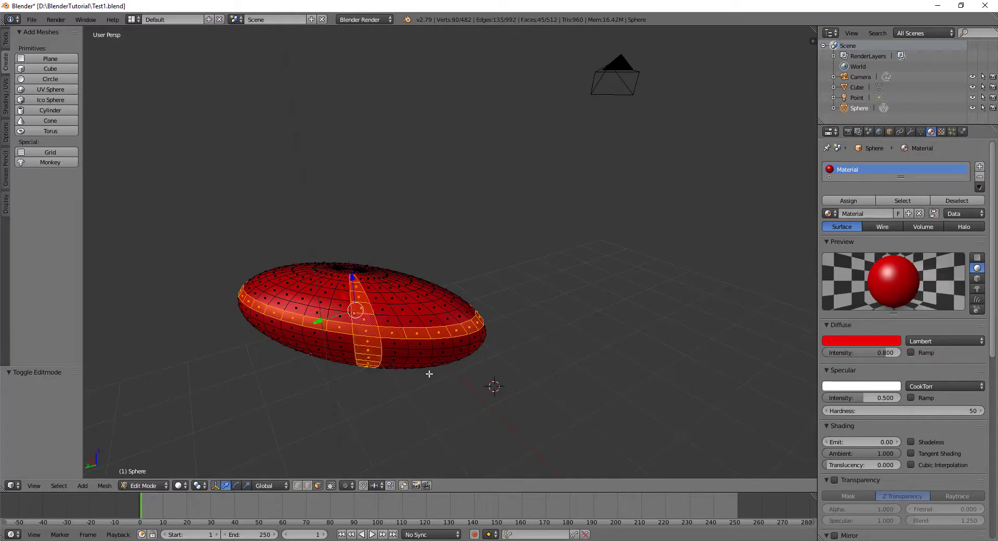
{"action": "right_click", "coordinate": [384, 315], "text": "alt+shift"}
{"action": "right_click", "coordinate": [405, 316], "text": "alt+shift"}
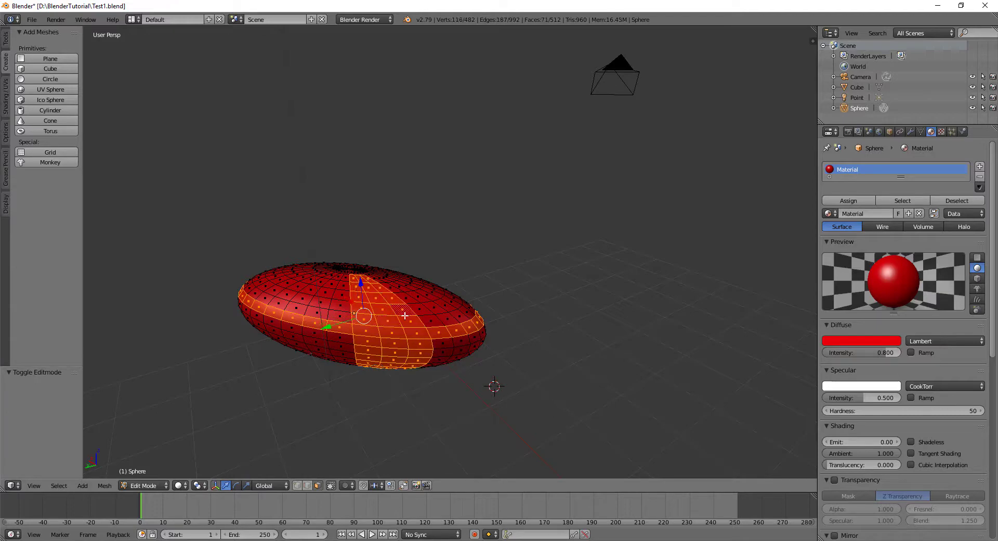
{"action": "right_click", "coordinate": [436, 328], "text": "alt+shift"}
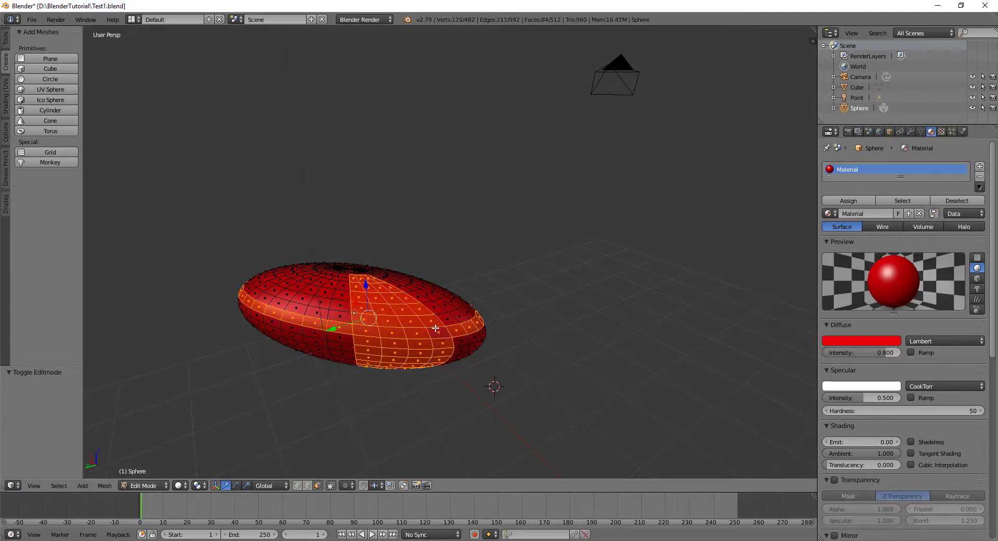
{"action": "middle_click_drag", "start_coordinate": [435, 328], "coordinate": [459, 338]}
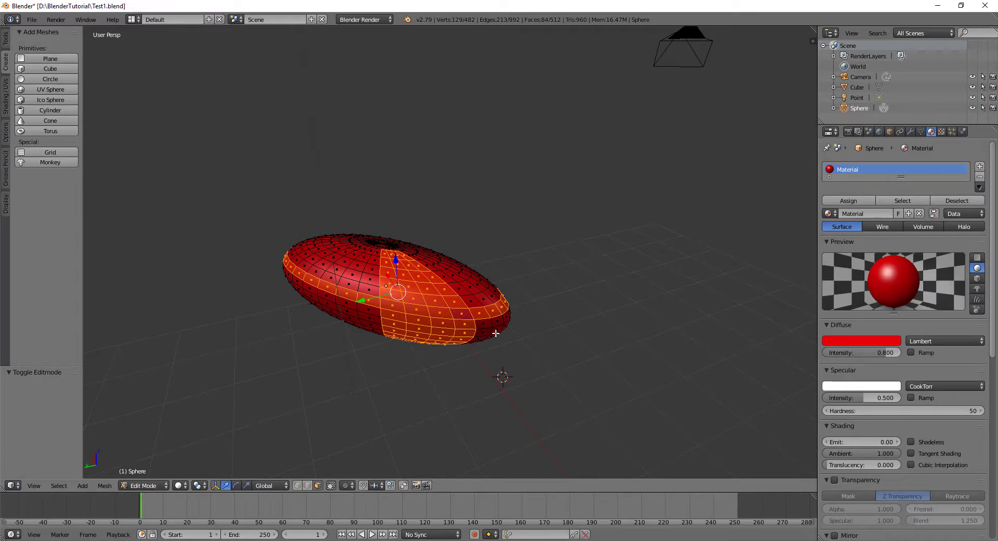
{"action": "mouse_move", "coordinate": [496, 333]}
{"action": "middle_mouse_down"}
{"action": "mouse_move", "coordinate": [368, 336]}
{"action": "mouse_move", "coordinate": [467, 329]}
{"action": "mouse_move", "coordinate": [614, 345]}
{"action": "middle_mouse_up"}
Leave the ellipsoid's Edit Mode, put the blue cube into Edit Mode, and zoom out
{"action": "key", "text": "Tab"}
{"action": "right_click", "coordinate": [559, 329]}
{"action": "key", "text": "Tab"}
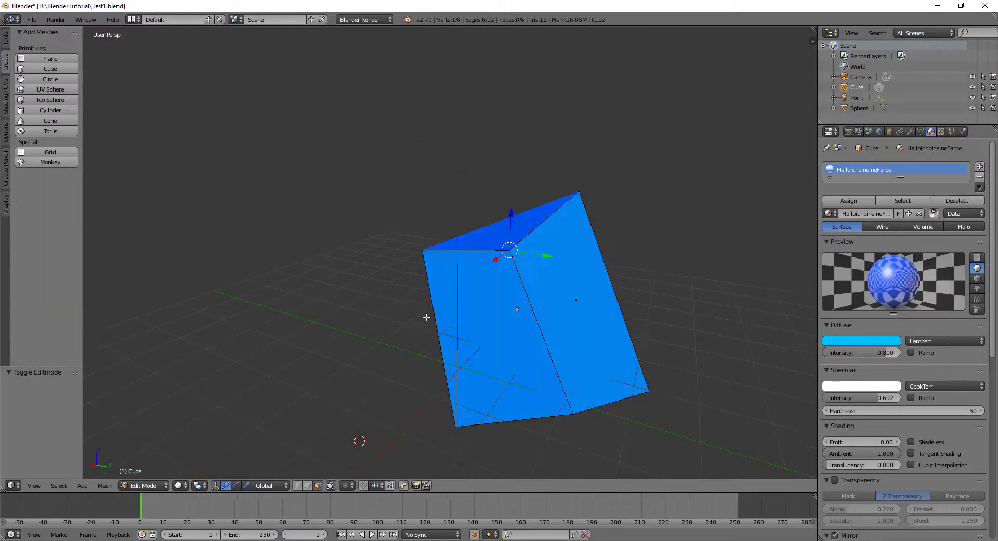
{"action": "mouse_move", "coordinate": [429, 316]}
{"action": "middle_mouse_down"}
{"action": "mouse_move", "coordinate": [499, 341]}
{"action": "mouse_move", "coordinate": [519, 326]}
{"action": "middle_mouse_up"}
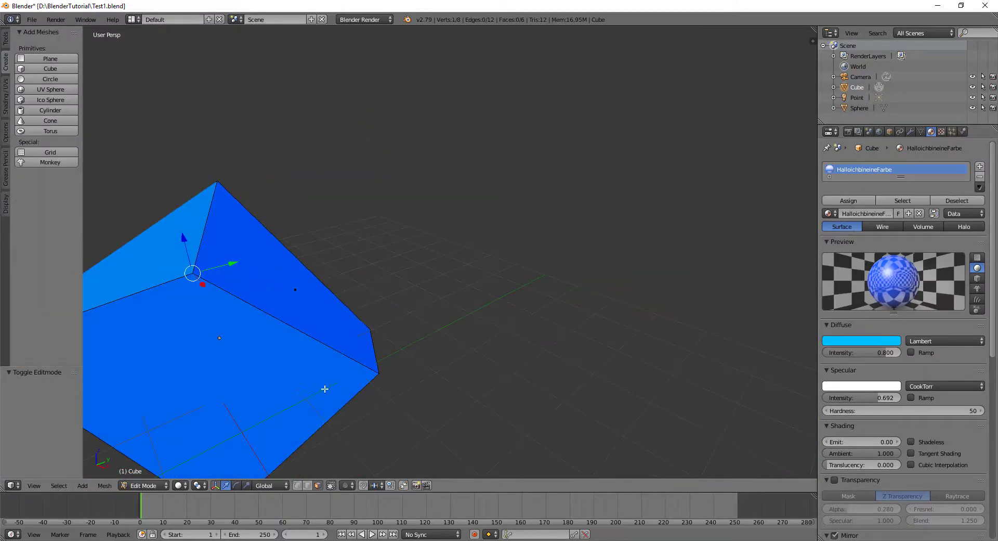
{"action": "mouse_move", "coordinate": [325, 389]}
{"action": "middle_mouse_down"}
{"action": "mouse_move", "coordinate": [622, 198]}
{"action": "mouse_move", "coordinate": [419, 326]}
{"action": "mouse_move", "coordinate": [267, 376]}
{"action": "mouse_move", "coordinate": [310, 339]}
{"action": "middle_mouse_up"}
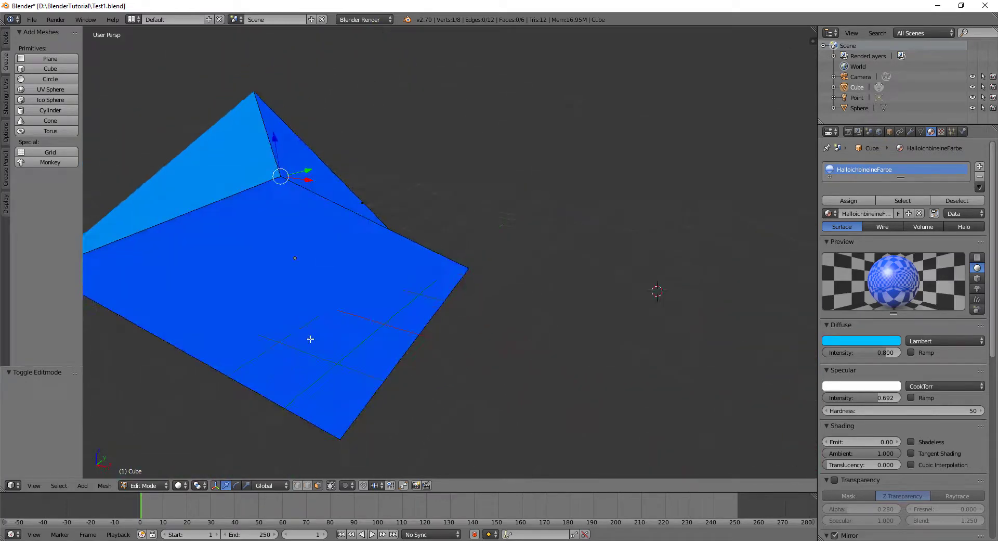
{"action": "scroll", "coordinate": [311, 338], "scroll_direction": "down", "scroll_amount": 3}
{"action": "mouse_move", "coordinate": [363, 307]}
{"action": "middle_mouse_down"}
{"action": "mouse_move", "coordinate": [454, 372]}
{"action": "mouse_move", "coordinate": [412, 384]}
{"action": "middle_mouse_up"}
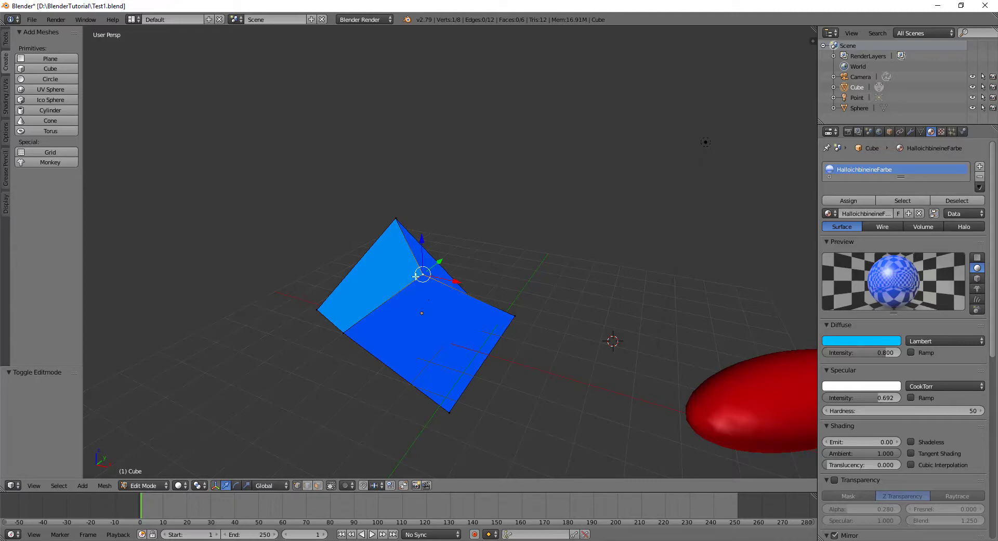
{"action": "mouse_move", "coordinate": [415, 285]}
{"action": "middle_mouse_down"}
{"action": "mouse_move", "coordinate": [360, 285]}
{"action": "mouse_move", "coordinate": [431, 352]}
{"action": "mouse_move", "coordinate": [416, 278]}
{"action": "mouse_move", "coordinate": [421, 326]}
{"action": "middle_mouse_up"}
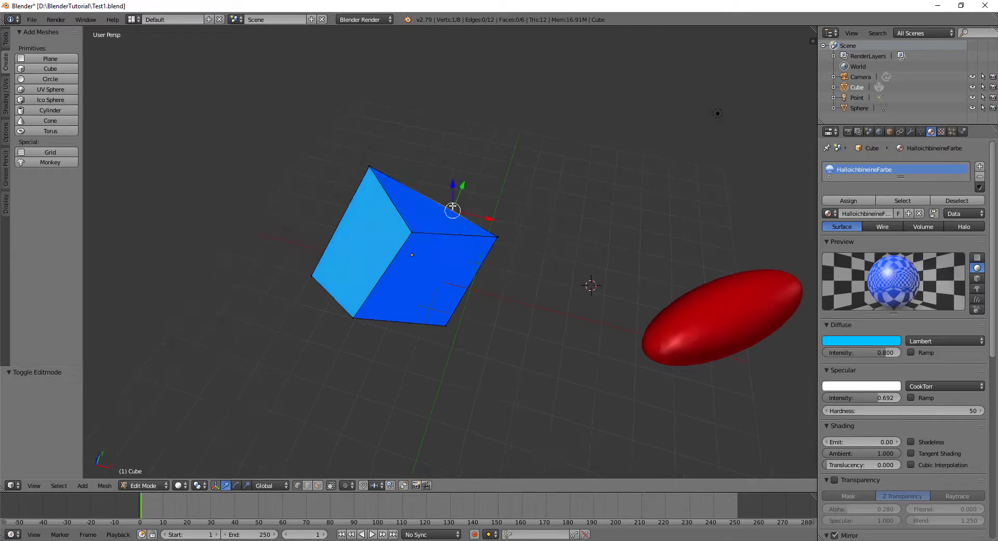
Select the four corner vertices of the cube's front face
{"action": "right_click", "coordinate": [409, 235]}
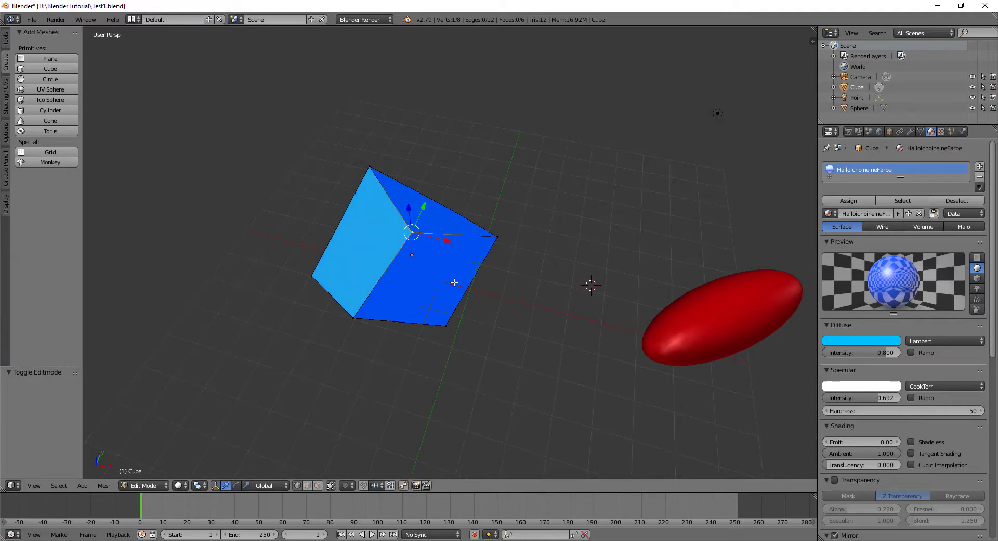
{"action": "right_click", "coordinate": [495, 240], "text": "shift"}
{"action": "right_click", "coordinate": [443, 328], "text": "shift"}
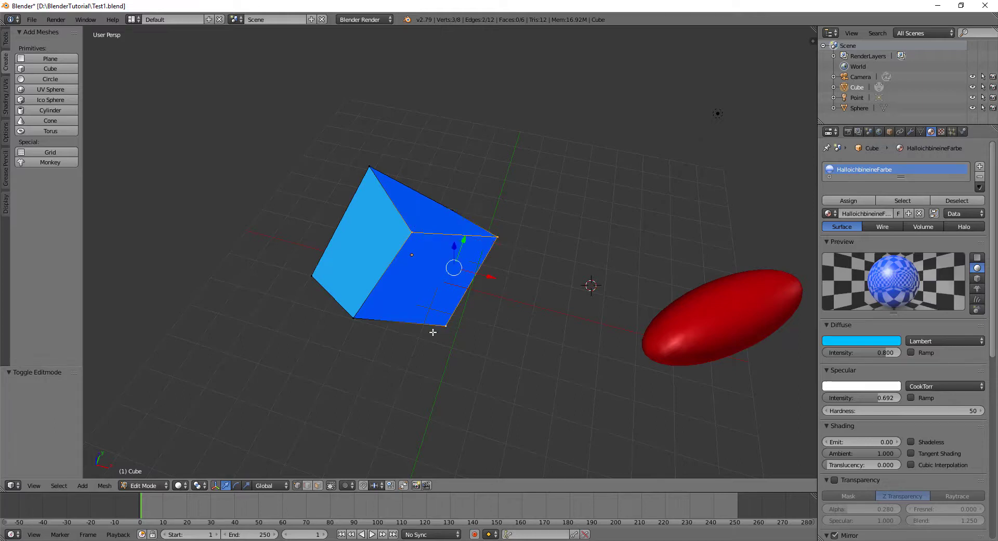
{"action": "right_click", "coordinate": [344, 316], "text": "shift"}
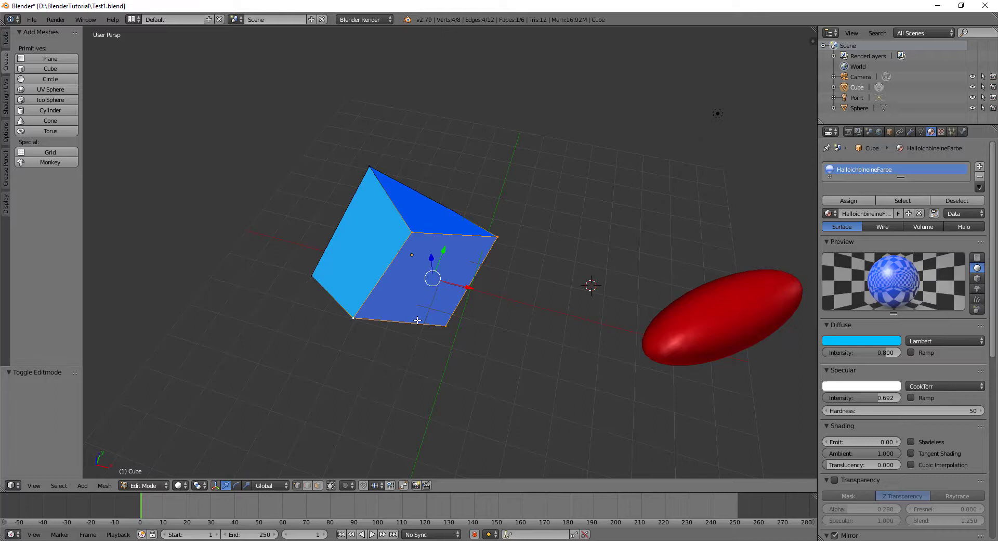
Extrude the cube's selected front face 2.793 along Z to lengthen the block
{"action": "key", "text": "e"}
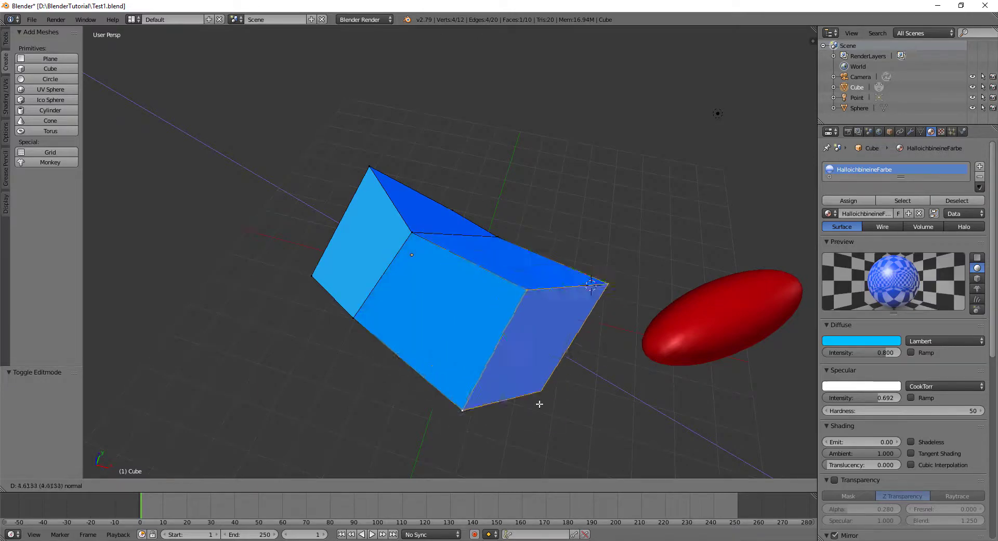
{"action": "left_click", "coordinate": [490, 356]}
{"action": "mouse_move", "coordinate": [564, 369]}
{"action": "middle_mouse_down"}
{"action": "mouse_move", "coordinate": [355, 373]}
{"action": "mouse_move", "coordinate": [481, 318]}
{"action": "middle_mouse_up"}
{"action": "mouse_move", "coordinate": [474, 371]}
{"action": "middle_mouse_down"}
{"action": "mouse_move", "coordinate": [506, 354]}
{"action": "mouse_move", "coordinate": [444, 217]}
{"action": "mouse_move", "coordinate": [504, 225]}
{"action": "mouse_move", "coordinate": [508, 408]}
{"action": "mouse_move", "coordinate": [470, 358]}
{"action": "mouse_move", "coordinate": [401, 386]}
{"action": "mouse_move", "coordinate": [392, 331]}
{"action": "middle_mouse_up"}
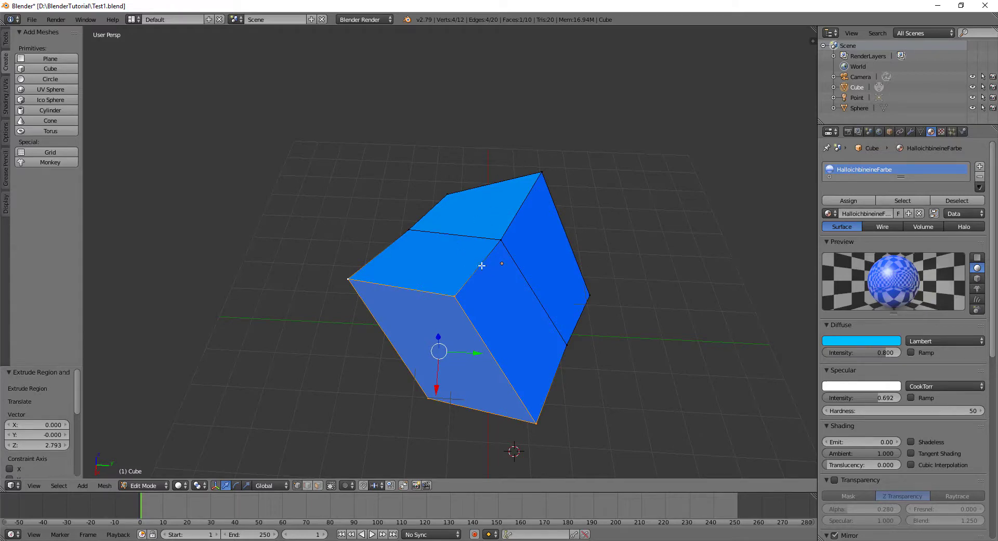
Extrude a top edge 3.116 along the Y axis into a thin flap
{"action": "right_click", "coordinate": [502, 241]}
{"action": "right_click", "coordinate": [566, 344], "text": "shift"}
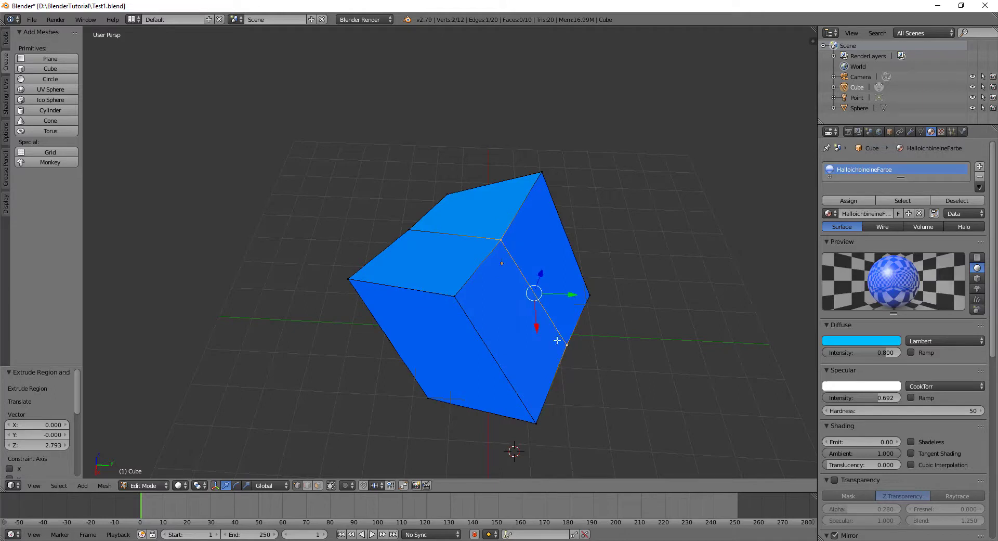
{"action": "key", "text": "e"}
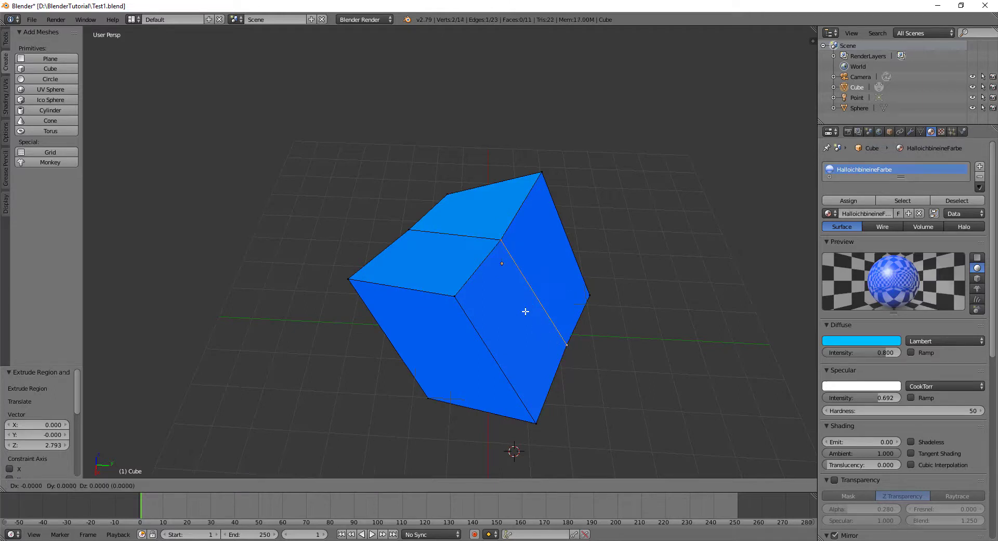
{"action": "key", "text": "y"}
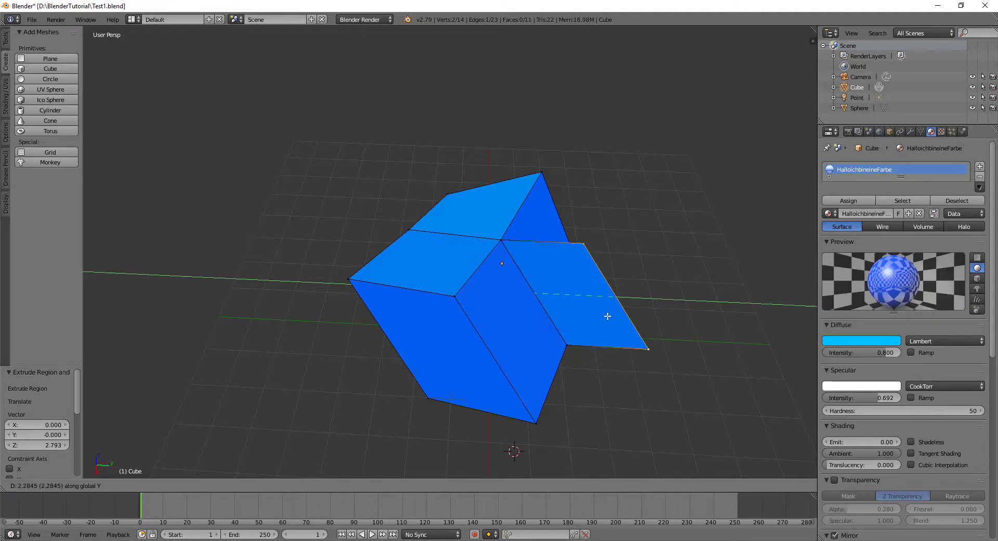
{"action": "left_click", "coordinate": [608, 315]}
Shift the flap's outer edge 1.609 along X
{"action": "mouse_move", "coordinate": [608, 315]}
{"action": "middle_mouse_down"}
{"action": "mouse_move", "coordinate": [492, 248]}
{"action": "mouse_move", "coordinate": [553, 340]}
{"action": "mouse_move", "coordinate": [600, 347]}
{"action": "mouse_move", "coordinate": [646, 311]}
{"action": "middle_mouse_up"}
{"action": "scroll", "coordinate": [492, 248], "scroll_direction": "up", "scroll_amount": 3}
{"action": "scroll", "coordinate": [493, 248], "scroll_direction": "down", "scroll_amount": 3}
{"action": "left_click_drag", "start_coordinate": [640, 333], "coordinate": [626, 432]}
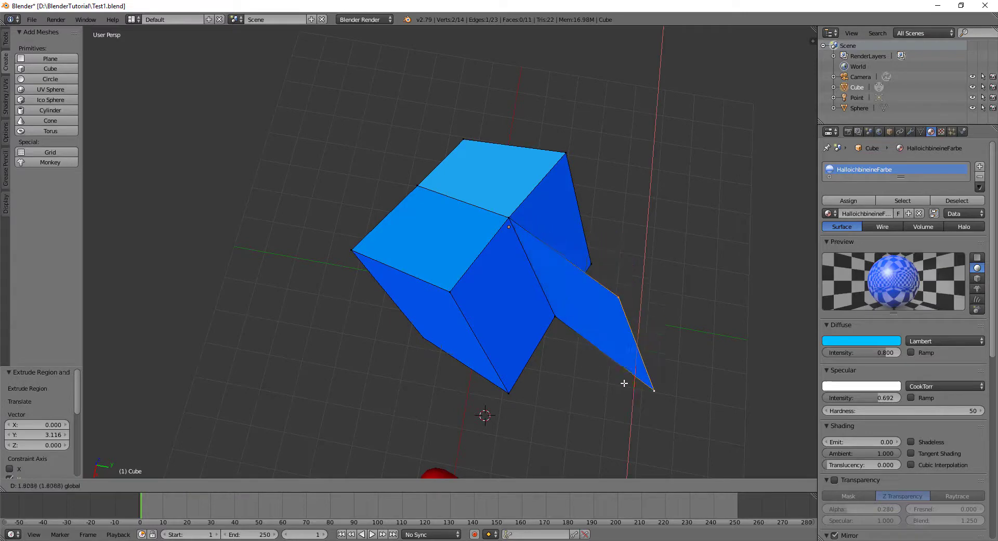
{"action": "mouse_move", "coordinate": [627, 432]}
{"action": "middle_mouse_down"}
{"action": "mouse_move", "coordinate": [551, 201]}
{"action": "mouse_move", "coordinate": [653, 363]}
{"action": "mouse_move", "coordinate": [772, 247]}
{"action": "mouse_move", "coordinate": [658, 309]}
{"action": "mouse_move", "coordinate": [550, 305]}
{"action": "mouse_move", "coordinate": [484, 345]}
{"action": "mouse_move", "coordinate": [392, 291]}
{"action": "middle_mouse_up"}
Select the four corner vertices of a face on the block
{"action": "right_click", "coordinate": [383, 317]}
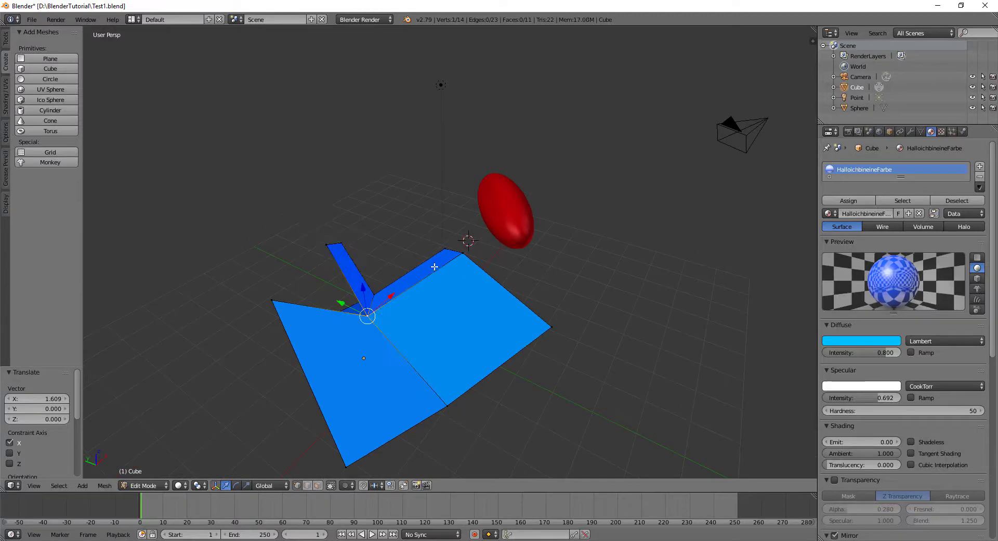
{"action": "right_click", "coordinate": [486, 249], "text": "shift"}
{"action": "right_click", "coordinate": [556, 330], "text": "shift"}
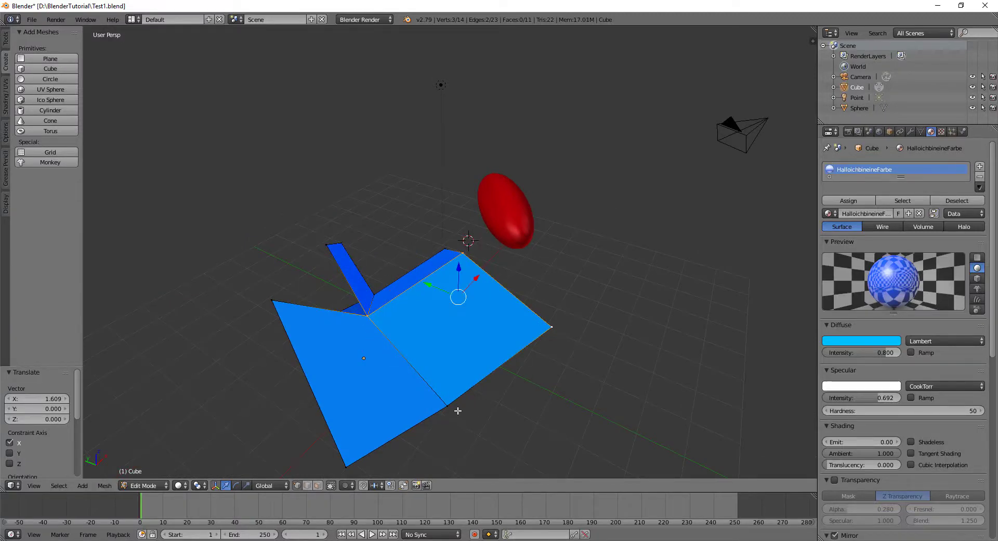
{"action": "right_click", "coordinate": [447, 405], "text": "shift"}
{"action": "middle_click_drag", "start_coordinate": [457, 407], "coordinate": [461, 415]}
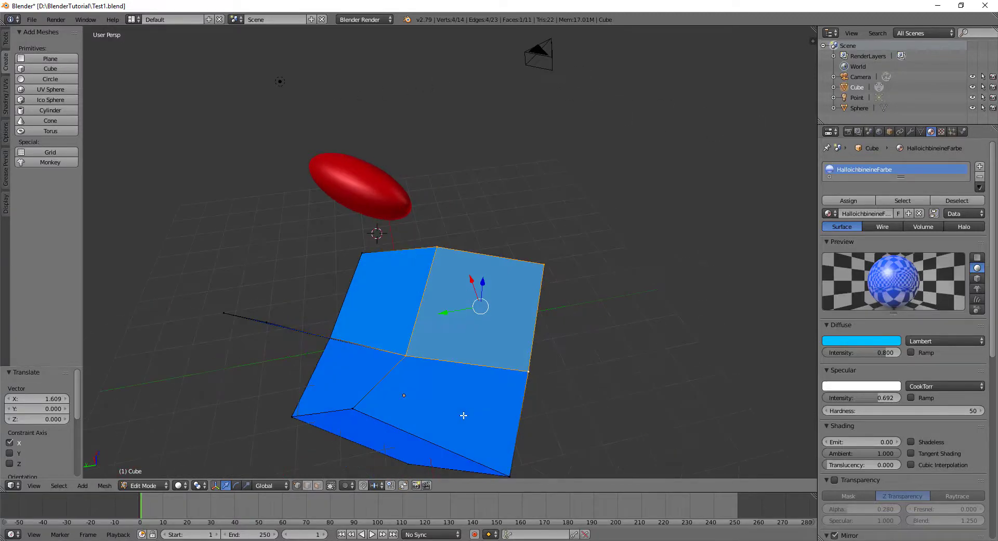
Extrude the selected face upward about 3.39 units
{"action": "key", "text": "e"}
{"action": "left_click", "coordinate": [515, 358]}
{"action": "mouse_move", "coordinate": [515, 357]}
{"action": "middle_mouse_down"}
{"action": "mouse_move", "coordinate": [484, 265]}
{"action": "mouse_move", "coordinate": [423, 192]}
{"action": "middle_mouse_up"}
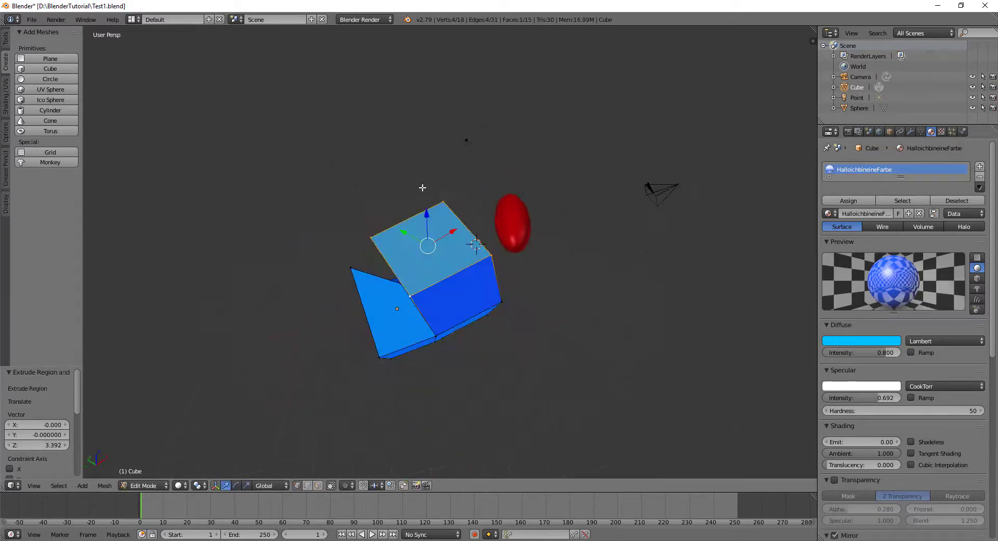
Extrude a single extra vertex upward from a top corner of the raised block
{"action": "right_click", "coordinate": [456, 206]}
{"action": "key", "text": "e"}
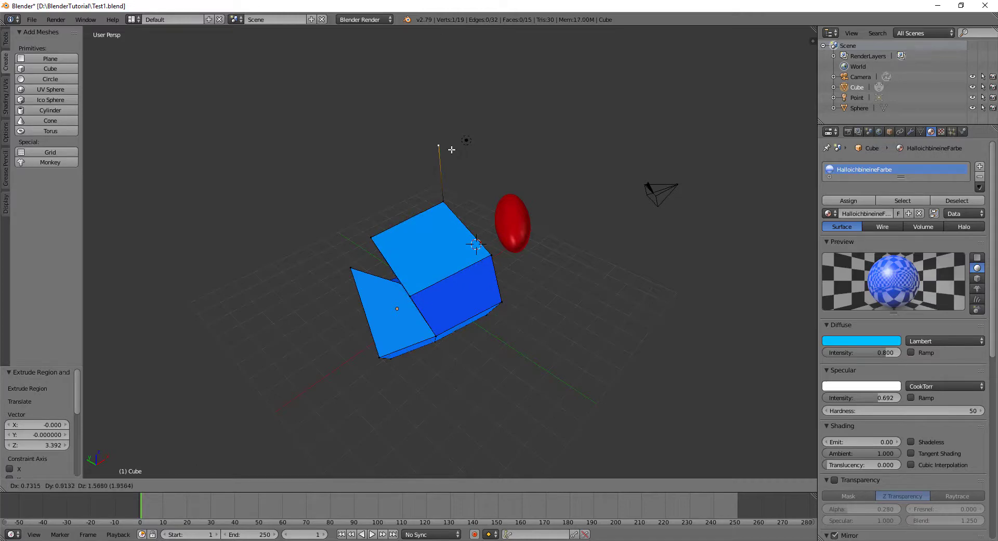
{"action": "left_click", "coordinate": [448, 149]}
{"action": "mouse_move", "coordinate": [448, 149]}
{"action": "middle_mouse_down"}
{"action": "mouse_move", "coordinate": [556, 208]}
{"action": "mouse_move", "coordinate": [497, 282]}
{"action": "mouse_move", "coordinate": [430, 254]}
{"action": "mouse_move", "coordinate": [462, 255]}
{"action": "middle_mouse_up"}
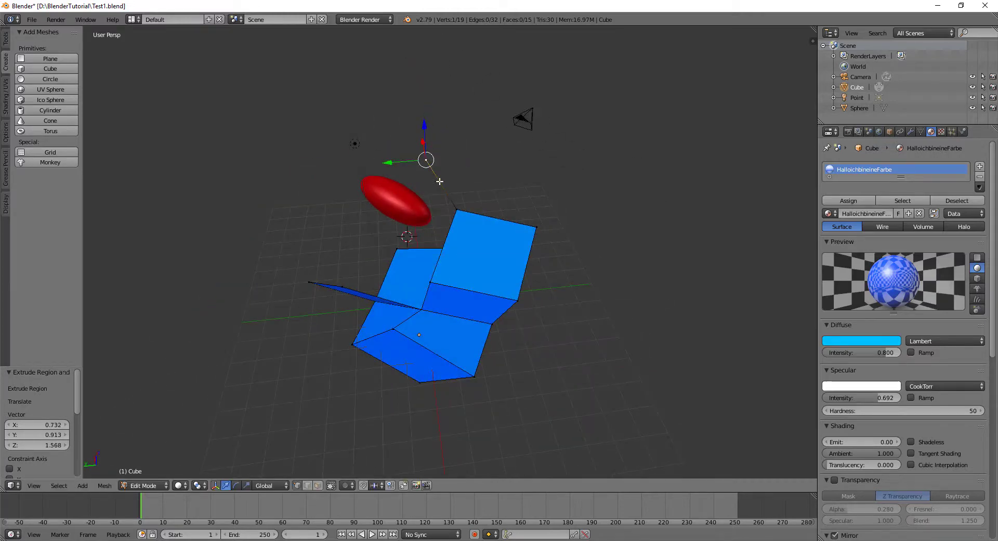
{"action": "mouse_move", "coordinate": [439, 182]}
{"action": "middle_mouse_down"}
{"action": "mouse_move", "coordinate": [402, 343]}
{"action": "mouse_move", "coordinate": [512, 390]}
{"action": "mouse_move", "coordinate": [476, 119]}
{"action": "middle_mouse_up"}
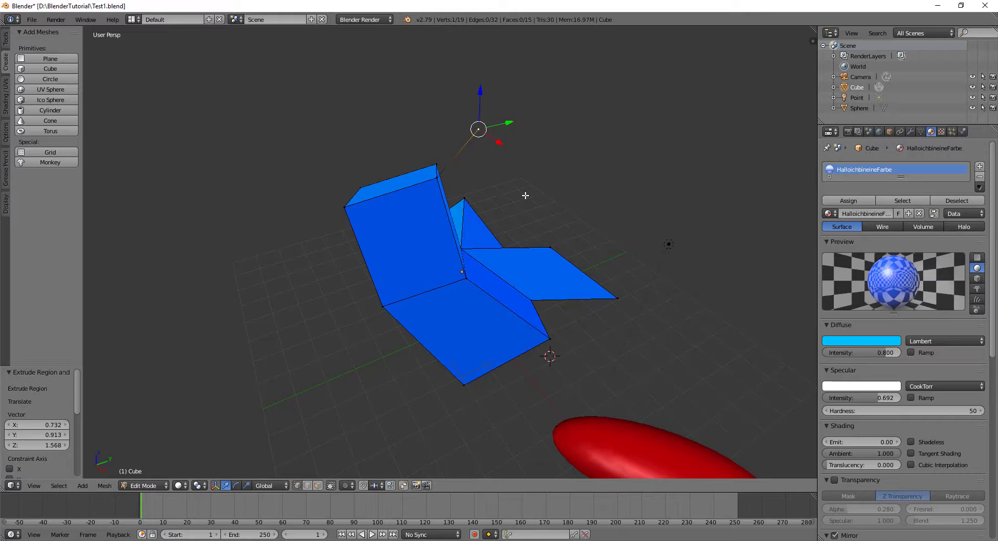
{"action": "key", "text": "x"}
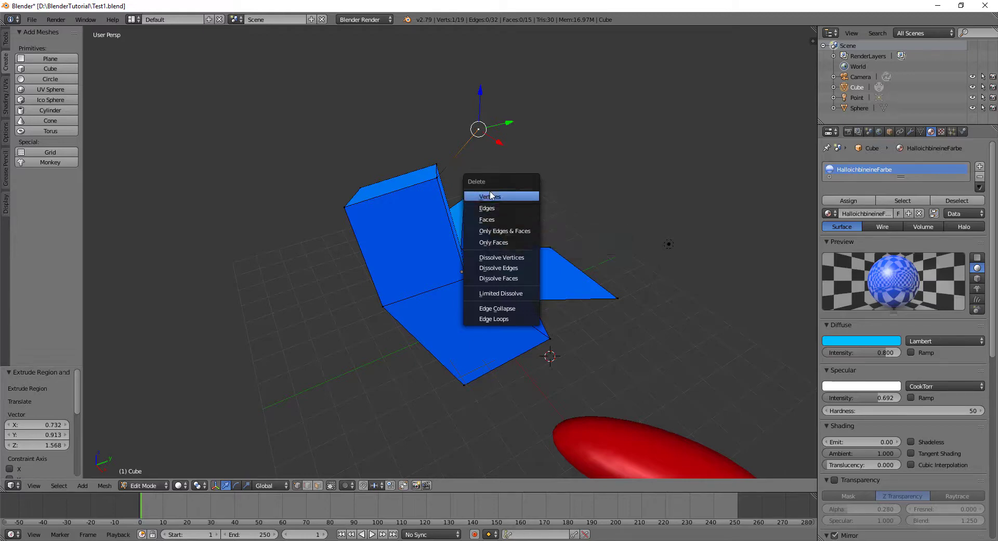
Delete the stray extruded vertex and select the top face's four corners
{"action": "left_click", "coordinate": [492, 196]}
{"action": "mouse_move", "coordinate": [473, 222]}
{"action": "middle_mouse_down"}
{"action": "mouse_move", "coordinate": [397, 241]}
{"action": "mouse_move", "coordinate": [432, 295]}
{"action": "mouse_move", "coordinate": [419, 242]}
{"action": "middle_mouse_up"}
{"action": "left_click", "coordinate": [382, 143]}
{"action": "left_click", "coordinate": [475, 150], "text": "shift"}
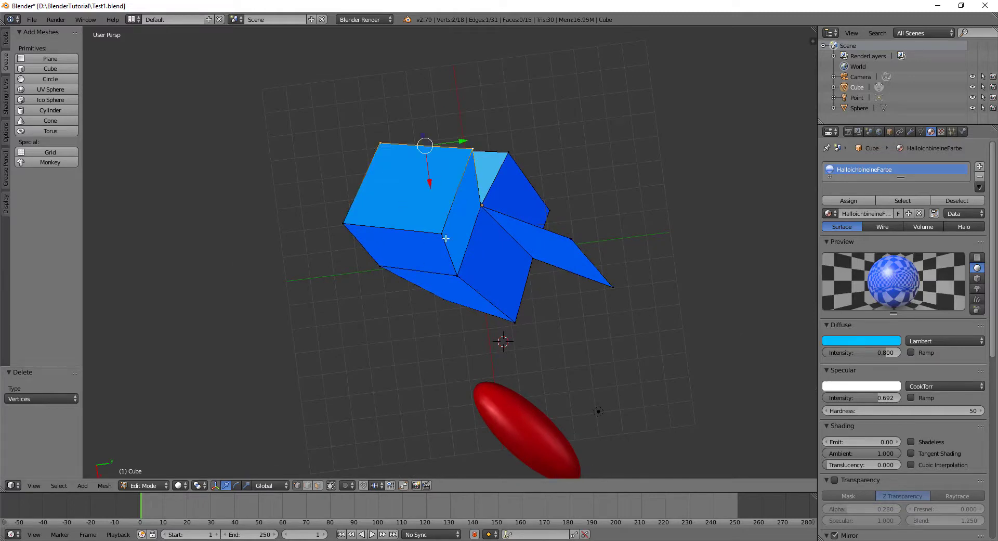
{"action": "left_click", "coordinate": [445, 237], "text": "shift"}
{"action": "left_click", "coordinate": [343, 229], "text": "shift"}
Delete the top face's edges, leaving the raised block open on top
{"action": "key", "text": "x"}
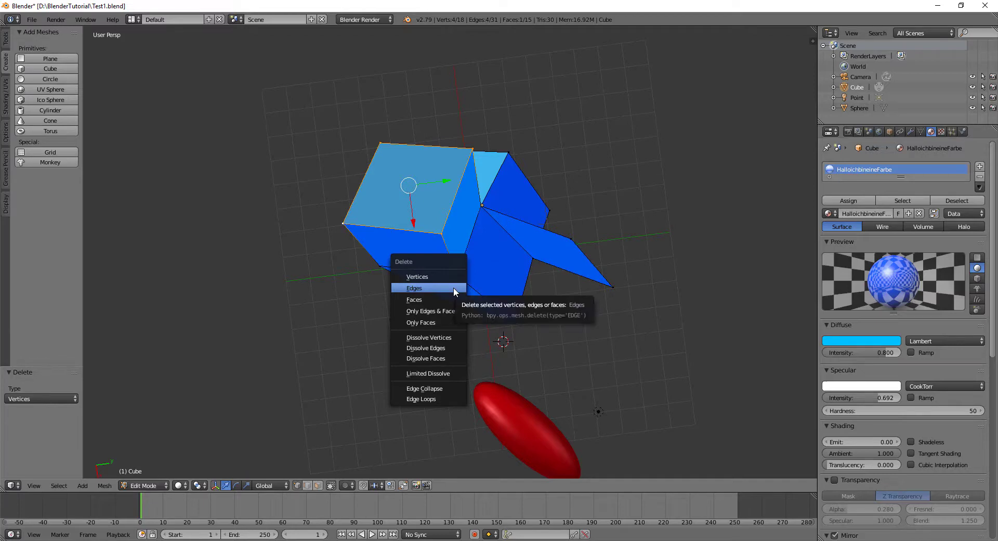
{"action": "left_click", "coordinate": [454, 288]}
{"action": "mouse_move", "coordinate": [439, 297]}
{"action": "middle_mouse_down"}
{"action": "mouse_move", "coordinate": [573, 212]}
{"action": "mouse_move", "coordinate": [631, 189]}
{"action": "mouse_move", "coordinate": [628, 205]}
{"action": "mouse_move", "coordinate": [565, 256]}
{"action": "mouse_move", "coordinate": [517, 213]}
{"action": "mouse_move", "coordinate": [571, 203]}
{"action": "mouse_move", "coordinate": [526, 170]}
{"action": "mouse_move", "coordinate": [388, 225]}
{"action": "mouse_move", "coordinate": [427, 270]}
{"action": "mouse_move", "coordinate": [535, 216]}
{"action": "mouse_move", "coordinate": [485, 184]}
{"action": "middle_mouse_up"}
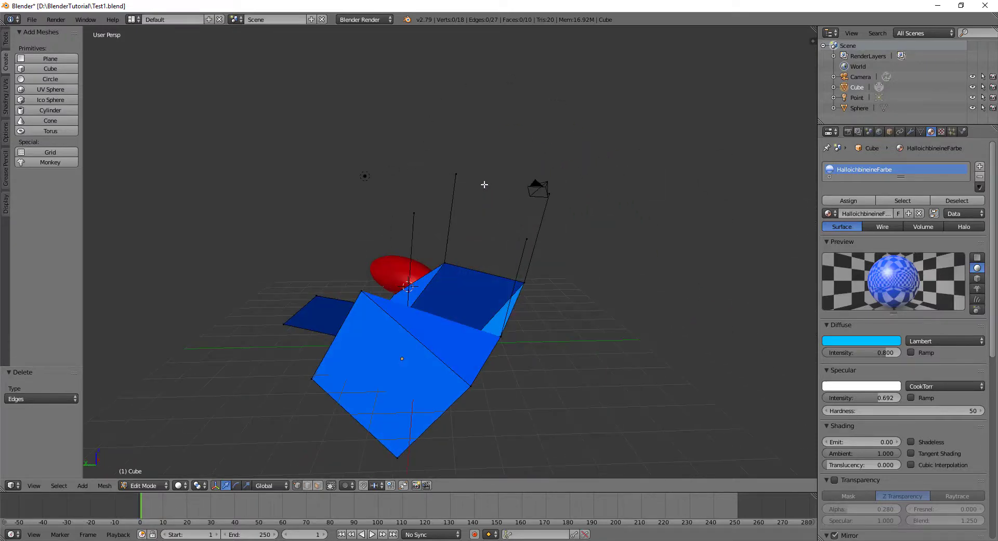
Select four vertex tips around the opened area
{"action": "right_click", "coordinate": [457, 174]}
{"action": "right_click", "coordinate": [549, 194], "text": "shift"}
{"action": "right_click", "coordinate": [527, 239], "text": "shift"}
{"action": "right_click", "coordinate": [414, 213], "text": "shift"}
{"action": "mouse_move", "coordinate": [418, 223]}
{"action": "middle_mouse_down"}
{"action": "mouse_move", "coordinate": [521, 252]}
{"action": "mouse_move", "coordinate": [420, 260]}
{"action": "mouse_move", "coordinate": [513, 219]}
{"action": "mouse_move", "coordinate": [513, 286]}
{"action": "mouse_move", "coordinate": [522, 279]}
{"action": "mouse_move", "coordinate": [574, 330]}
{"action": "mouse_move", "coordinate": [584, 325]}
{"action": "mouse_move", "coordinate": [475, 285]}
{"action": "mouse_move", "coordinate": [397, 274]}
{"action": "mouse_move", "coordinate": [437, 298]}
{"action": "mouse_move", "coordinate": [552, 306]}
{"action": "mouse_move", "coordinate": [535, 323]}
{"action": "middle_mouse_up"}
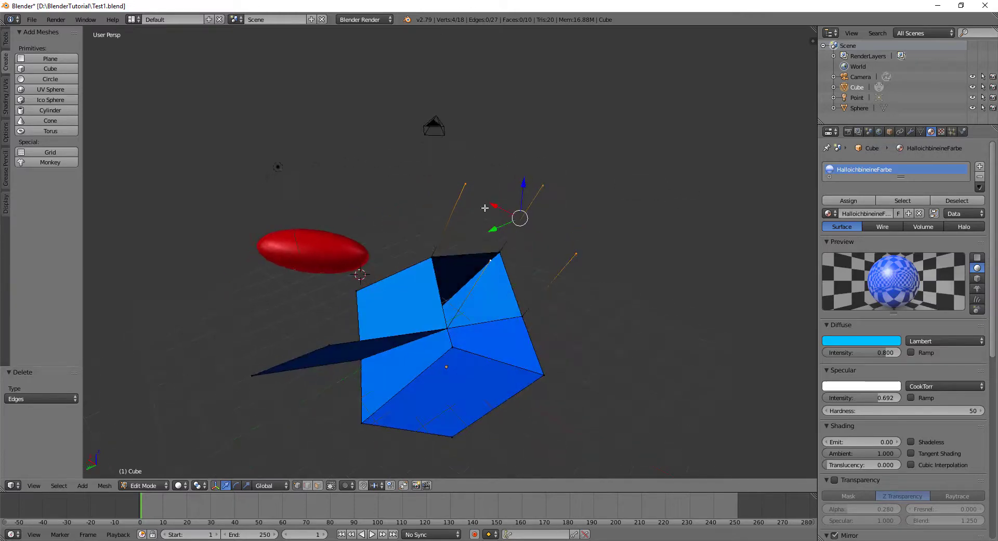
Join two pairs of vertices across the open gap with new edges
{"action": "right_click", "coordinate": [465, 177]}
{"action": "right_click", "coordinate": [541, 184], "text": "shift"}
{"action": "key", "text": "f"}
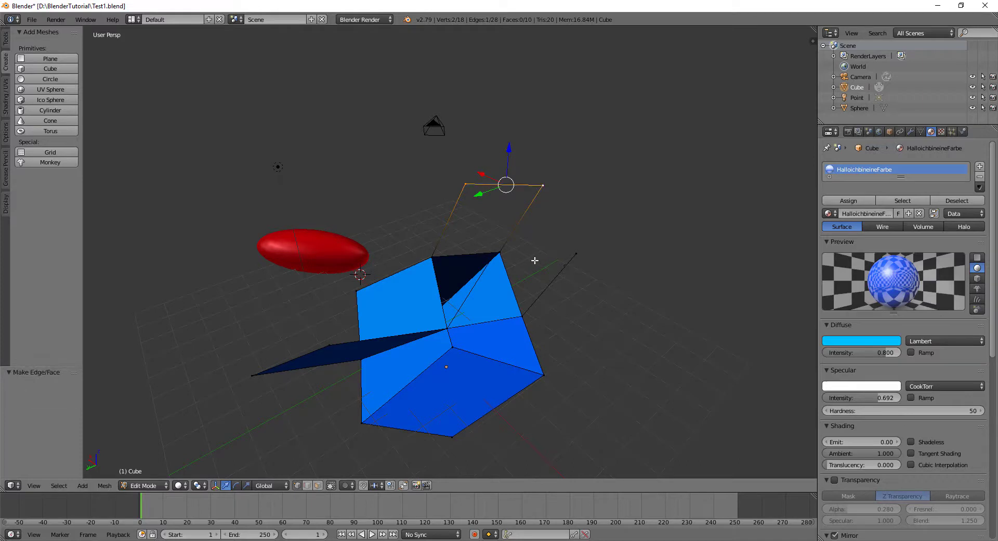
{"action": "right_click", "coordinate": [544, 185]}
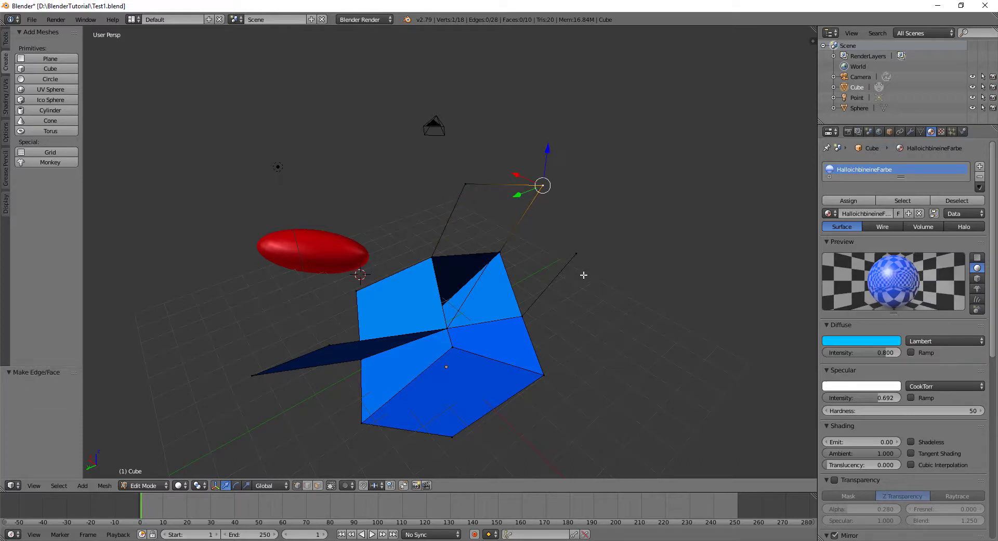
{"action": "right_click", "coordinate": [569, 254], "text": "shift"}
{"action": "key", "text": "f"}
Fill the open top gap with a four-cornered face
{"action": "right_click", "coordinate": [466, 178]}
{"action": "right_click", "coordinate": [543, 184], "text": "shift"}
{"action": "right_click", "coordinate": [577, 255], "text": "shift"}
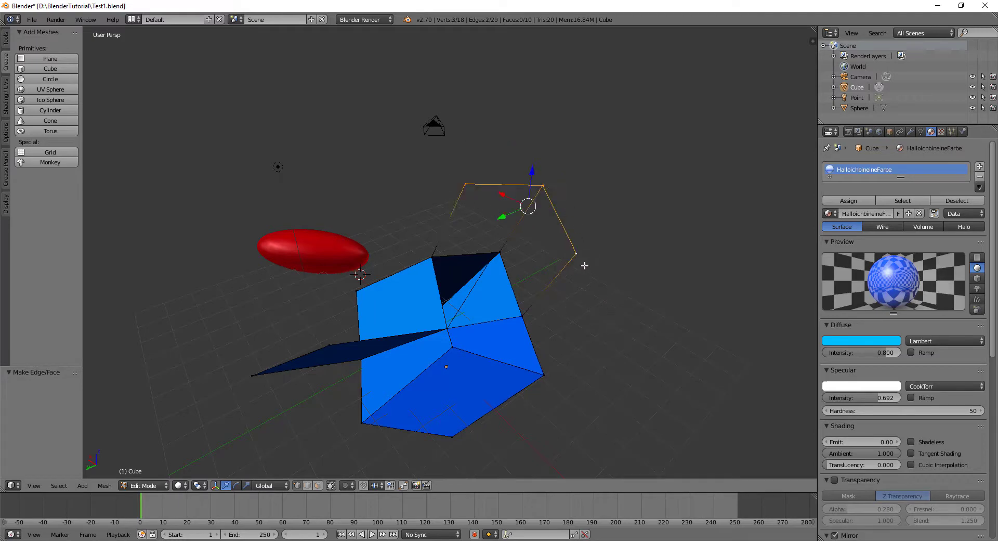
{"action": "right_click", "coordinate": [504, 246], "text": "shift"}
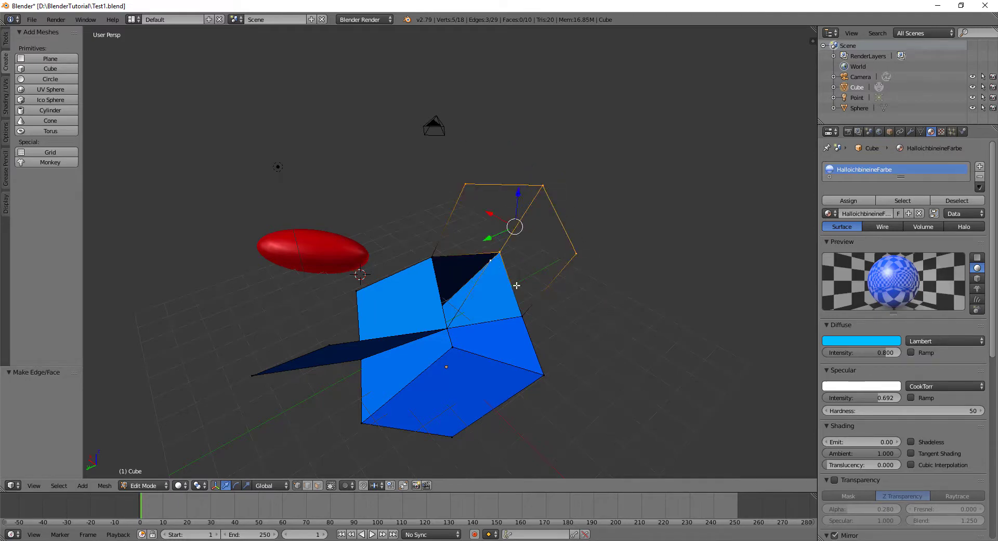
{"action": "middle_click_drag", "start_coordinate": [494, 277], "coordinate": [523, 281]}
{"action": "mouse_move", "coordinate": [501, 314]}
{"action": "middle_mouse_down"}
{"action": "mouse_move", "coordinate": [520, 312]}
{"action": "mouse_move", "coordinate": [500, 311]}
{"action": "mouse_move", "coordinate": [494, 284]}
{"action": "middle_mouse_up"}
{"action": "key", "text": "f"}
Fill the side gap with a new four-cornered face
{"action": "right_click", "coordinate": [501, 197]}
{"action": "right_click", "coordinate": [553, 215], "text": "shift"}
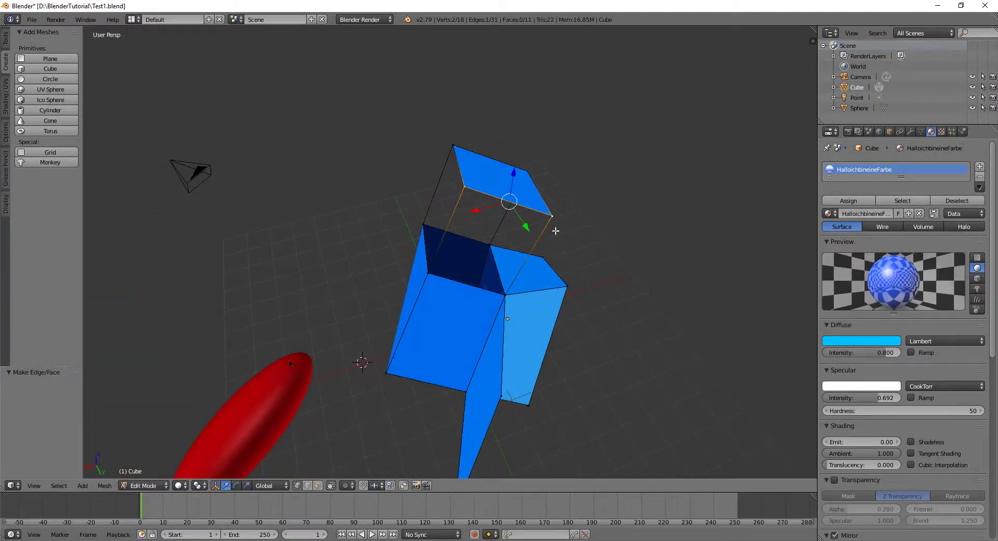
{"action": "right_click", "coordinate": [504, 295], "text": "shift"}
{"action": "right_click", "coordinate": [427, 276], "text": "shift"}
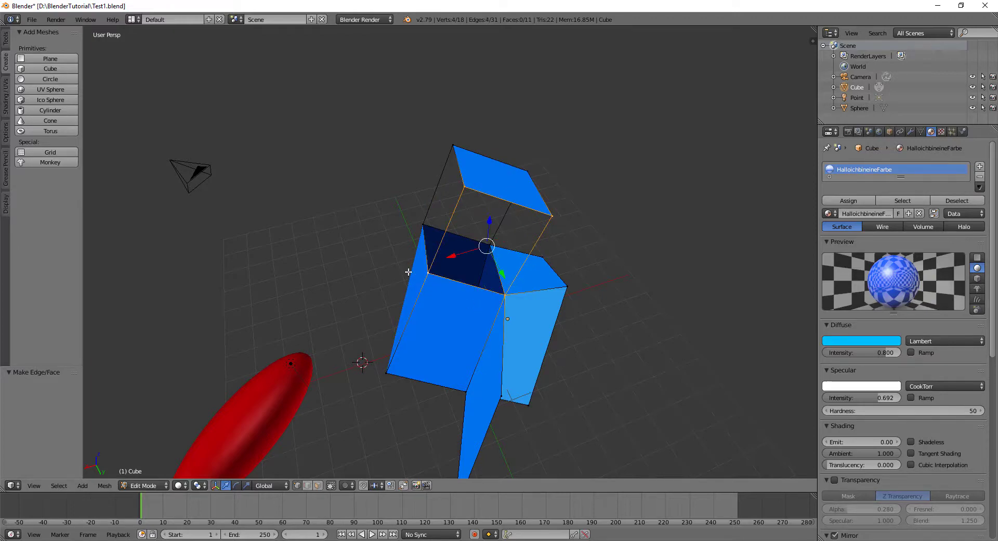
{"action": "key", "text": "f"}
{"action": "middle_click_drag", "start_coordinate": [408, 272], "coordinate": [343, 191]}
Fill the front-left gap with a new face
{"action": "right_click", "coordinate": [343, 217]}
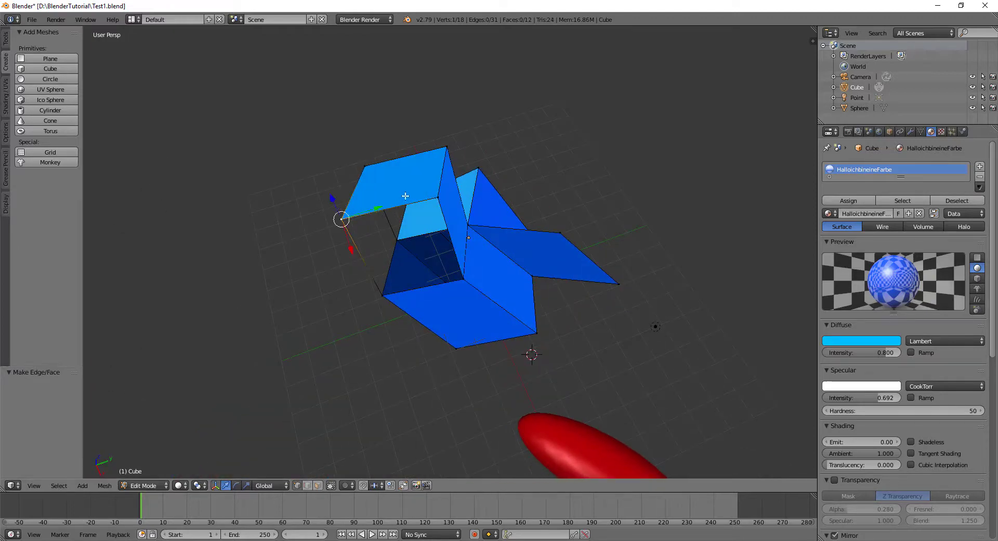
{"action": "right_click", "coordinate": [438, 198], "text": "shift"}
{"action": "right_click", "coordinate": [463, 279], "text": "shift"}
{"action": "right_click", "coordinate": [383, 300], "text": "shift"}
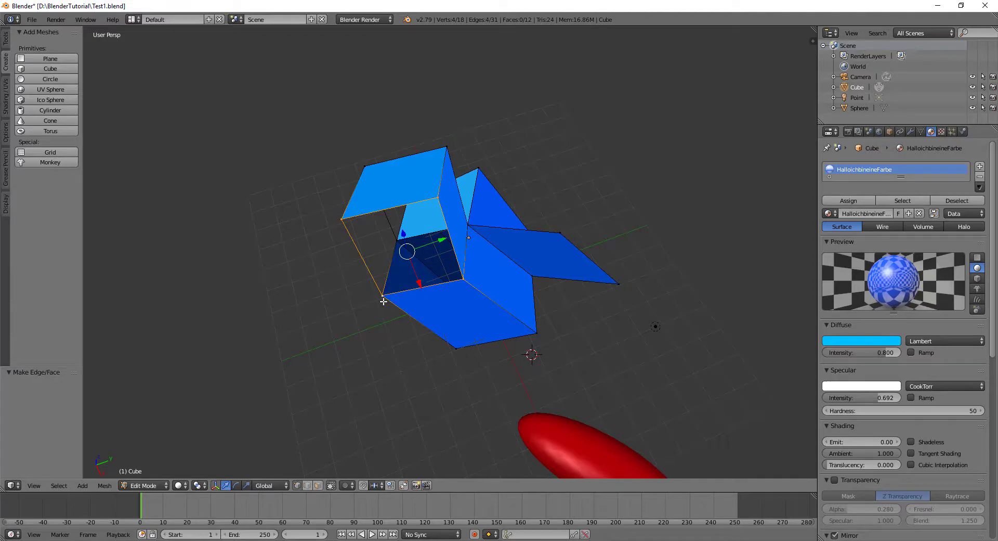
{"action": "key", "text": "f"}
{"action": "mouse_move", "coordinate": [383, 300]}
{"action": "middle_mouse_down"}
{"action": "mouse_move", "coordinate": [463, 225]}
{"action": "mouse_move", "coordinate": [544, 185]}
{"action": "mouse_move", "coordinate": [534, 211]}
{"action": "middle_mouse_up"}
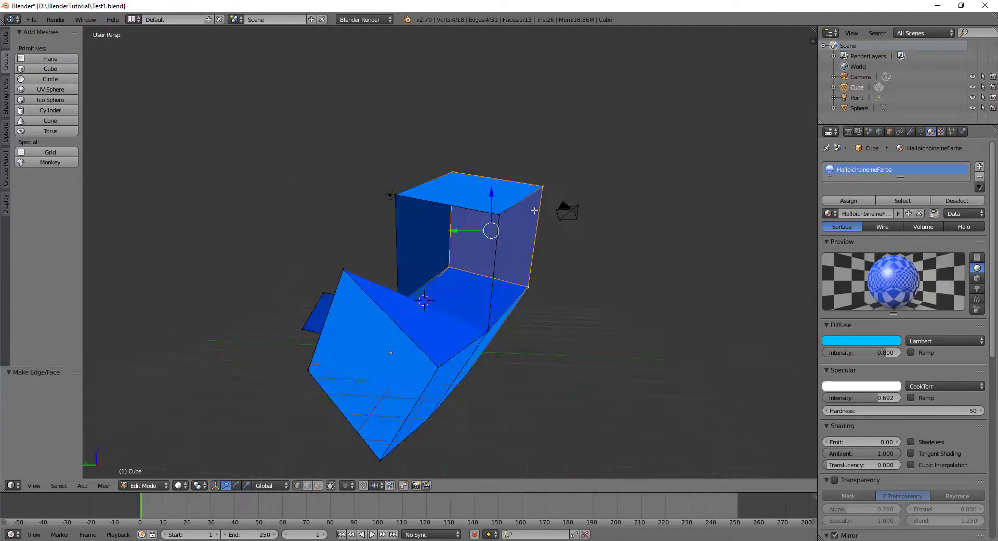
Delete the stray vertical edge, keeping its vertices
{"action": "right_click", "coordinate": [497, 212]}
{"action": "right_click", "coordinate": [489, 339], "text": "shift"}
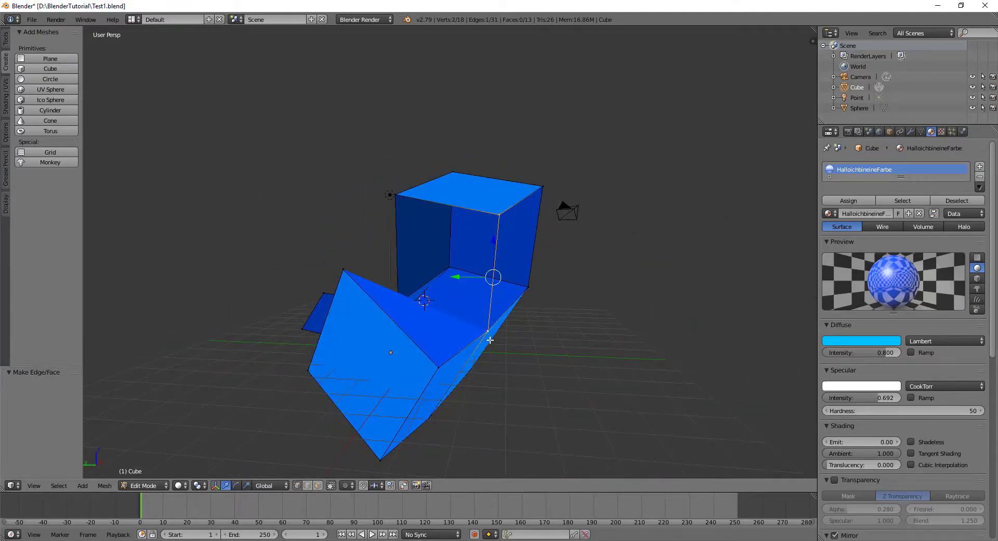
{"action": "key", "text": "x"}
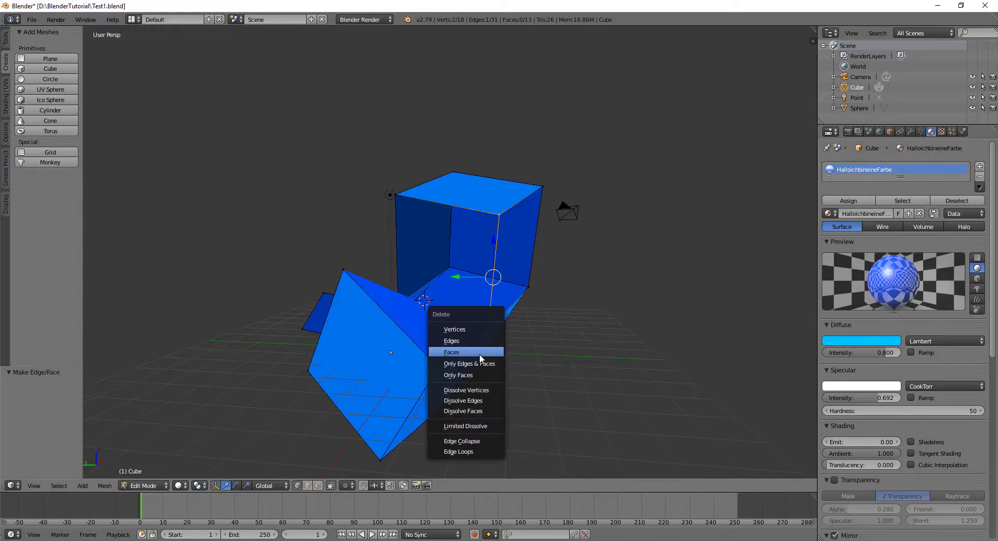
{"action": "left_click", "coordinate": [466, 339]}
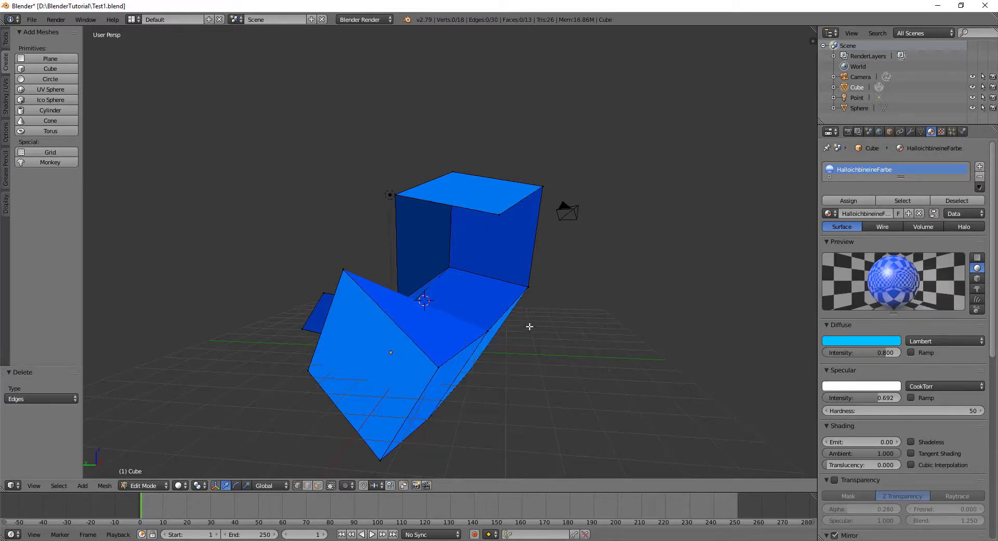
{"action": "mouse_move", "coordinate": [529, 328]}
{"action": "middle_mouse_down"}
{"action": "mouse_move", "coordinate": [588, 336]}
{"action": "mouse_move", "coordinate": [617, 264]}
{"action": "mouse_move", "coordinate": [494, 321]}
{"action": "mouse_move", "coordinate": [446, 438]}
{"action": "mouse_move", "coordinate": [415, 306]}
{"action": "mouse_move", "coordinate": [410, 352]}
{"action": "mouse_move", "coordinate": [579, 350]}
{"action": "mouse_move", "coordinate": [445, 341]}
{"action": "mouse_move", "coordinate": [397, 375]}
{"action": "mouse_move", "coordinate": [490, 403]}
{"action": "mouse_move", "coordinate": [517, 325]}
{"action": "mouse_move", "coordinate": [593, 357]}
{"action": "mouse_move", "coordinate": [522, 392]}
{"action": "mouse_move", "coordinate": [457, 276]}
{"action": "mouse_move", "coordinate": [439, 394]}
{"action": "mouse_move", "coordinate": [522, 331]}
{"action": "mouse_move", "coordinate": [541, 382]}
{"action": "middle_mouse_up"}
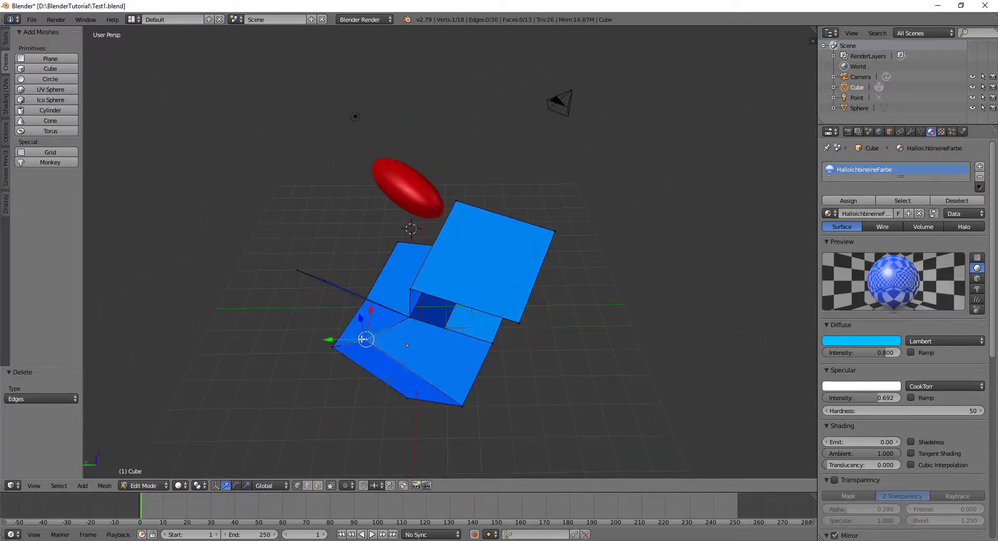
Move the selected vertex down to Z -1.584
{"action": "key", "text": "g"}
{"action": "key", "text": "z"}
{"action": "left_click", "coordinate": [501, 379]}
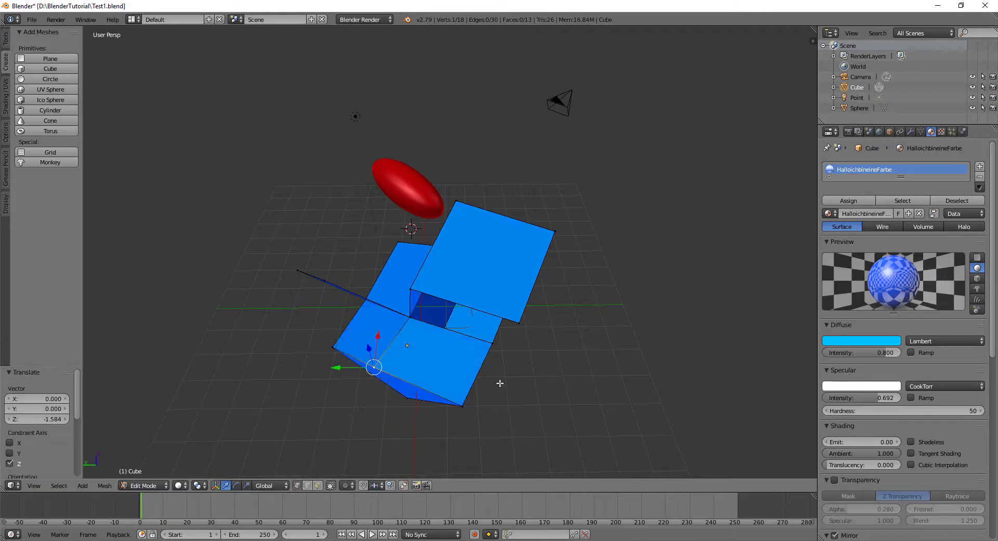
{"action": "mouse_move", "coordinate": [501, 379]}
{"action": "middle_mouse_down"}
{"action": "mouse_move", "coordinate": [525, 351]}
{"action": "mouse_move", "coordinate": [519, 314]}
{"action": "mouse_move", "coordinate": [557, 330]}
{"action": "mouse_move", "coordinate": [443, 349]}
{"action": "mouse_move", "coordinate": [420, 328]}
{"action": "mouse_move", "coordinate": [481, 343]}
{"action": "mouse_move", "coordinate": [475, 312]}
{"action": "mouse_move", "coordinate": [519, 339]}
{"action": "mouse_move", "coordinate": [479, 256]}
{"action": "mouse_move", "coordinate": [505, 301]}
{"action": "mouse_move", "coordinate": [575, 327]}
{"action": "mouse_move", "coordinate": [675, 314]}
{"action": "mouse_move", "coordinate": [488, 284]}
{"action": "mouse_move", "coordinate": [531, 300]}
{"action": "middle_mouse_up"}
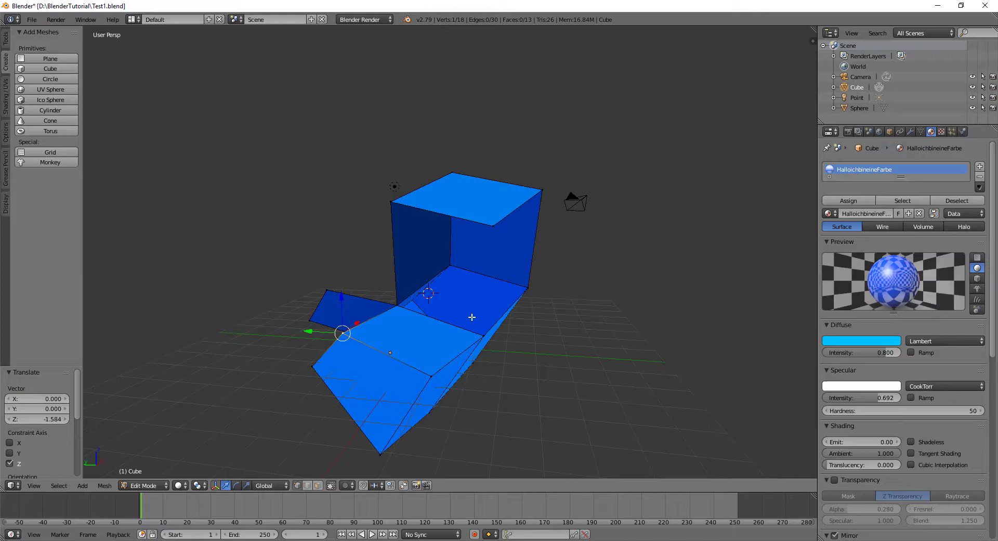
{"action": "mouse_move", "coordinate": [414, 309]}
{"action": "middle_mouse_down"}
{"action": "mouse_move", "coordinate": [437, 291]}
{"action": "mouse_move", "coordinate": [429, 267]}
{"action": "mouse_move", "coordinate": [369, 317]}
{"action": "mouse_move", "coordinate": [395, 312]}
{"action": "mouse_move", "coordinate": [365, 315]}
{"action": "middle_mouse_up"}
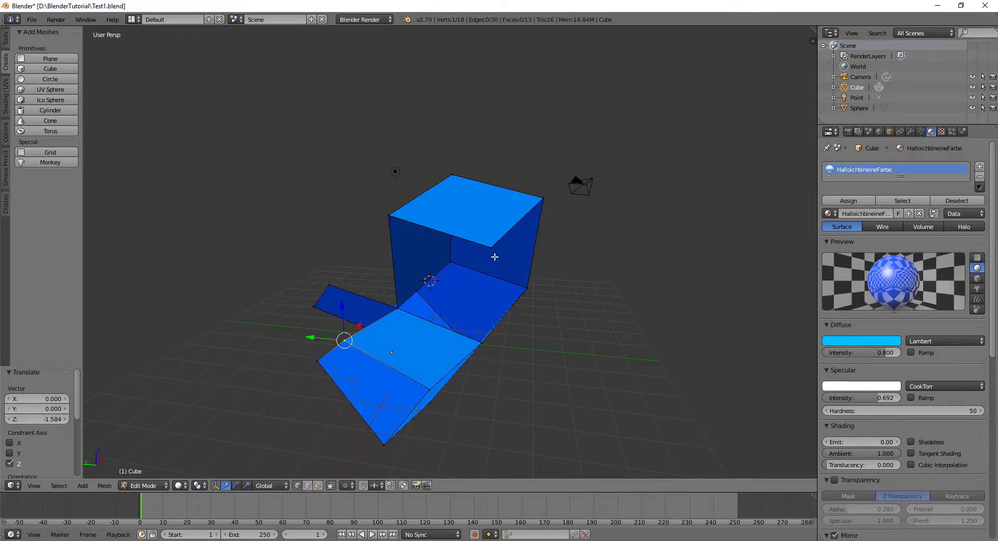
{"action": "mouse_move", "coordinate": [495, 256]}
{"action": "middle_mouse_down"}
{"action": "mouse_move", "coordinate": [470, 218]}
{"action": "mouse_move", "coordinate": [568, 207]}
{"action": "mouse_move", "coordinate": [530, 272]}
{"action": "mouse_move", "coordinate": [446, 272]}
{"action": "mouse_move", "coordinate": [504, 296]}
{"action": "mouse_move", "coordinate": [475, 270]}
{"action": "mouse_move", "coordinate": [544, 229]}
{"action": "middle_mouse_up"}
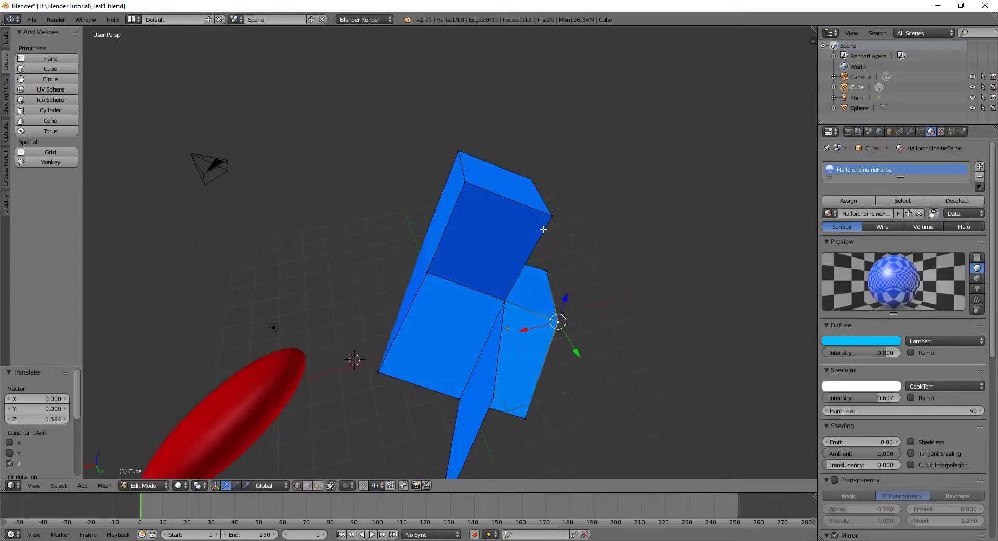
Select the four corners of the extruded section's end face
{"action": "right_click", "coordinate": [462, 151]}
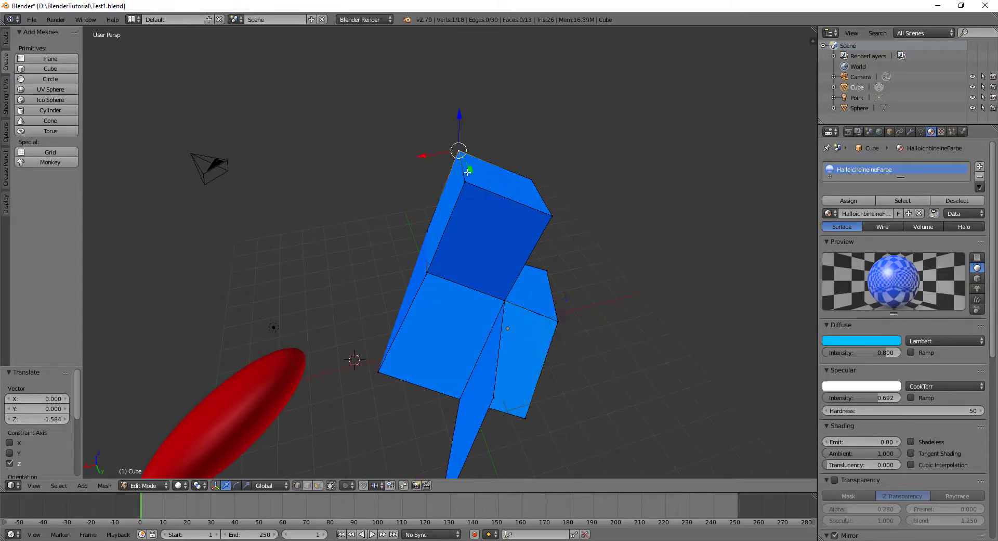
{"action": "right_click", "coordinate": [465, 182], "text": "shift"}
{"action": "right_click", "coordinate": [541, 179], "text": "shift"}
{"action": "right_click", "coordinate": [552, 214], "text": "shift"}
{"action": "mouse_move", "coordinate": [552, 208]}
{"action": "middle_mouse_down"}
{"action": "mouse_move", "coordinate": [529, 261]}
{"action": "mouse_move", "coordinate": [398, 291]}
{"action": "mouse_move", "coordinate": [487, 257]}
{"action": "mouse_move", "coordinate": [533, 271]}
{"action": "middle_mouse_up"}
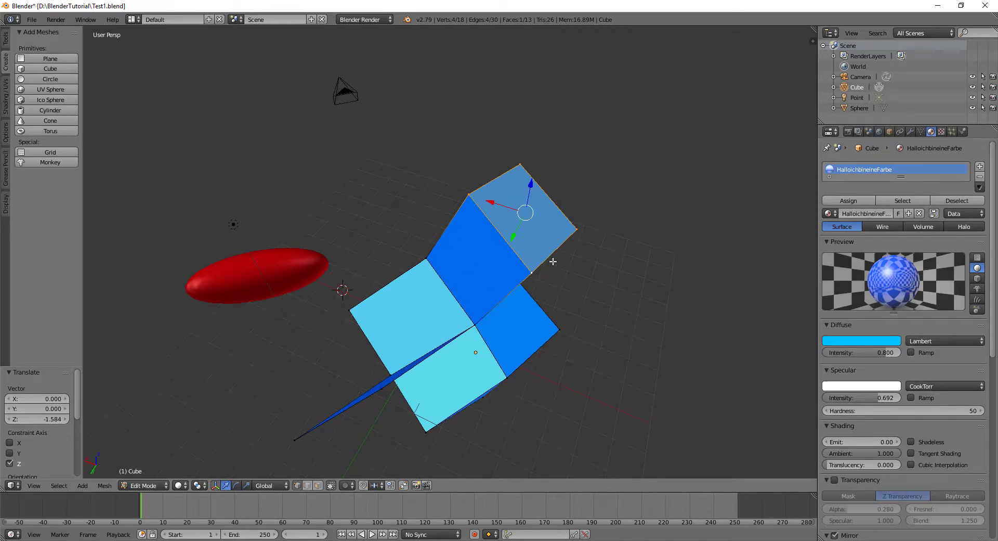
{"action": "mouse_move", "coordinate": [553, 262]}
{"action": "middle_mouse_down"}
{"action": "mouse_move", "coordinate": [433, 243]}
{"action": "mouse_move", "coordinate": [457, 189]}
{"action": "mouse_move", "coordinate": [586, 292]}
{"action": "mouse_move", "coordinate": [520, 232]}
{"action": "mouse_move", "coordinate": [536, 298]}
{"action": "middle_mouse_up"}
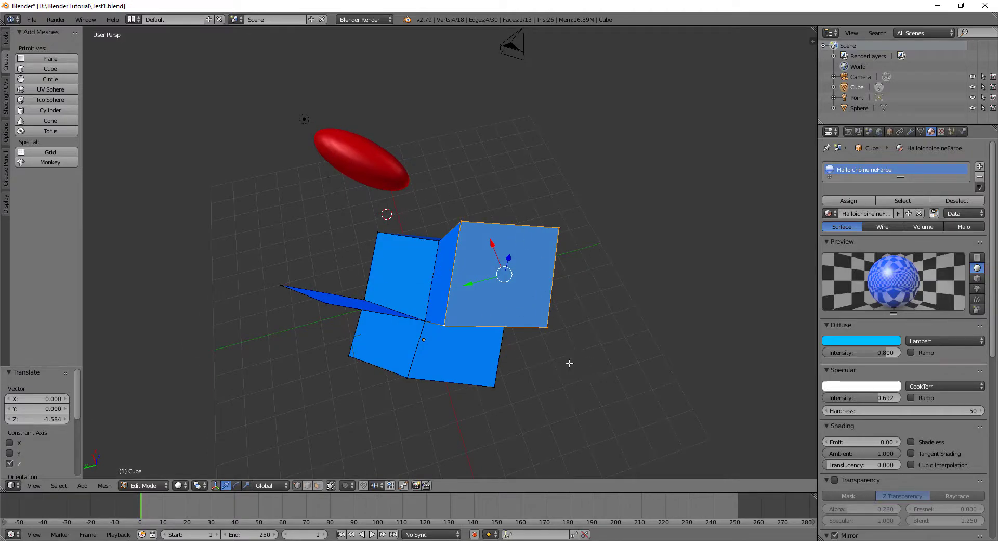
Subdivide the selected end face with 1 cut from the Tools tab, making four faces
{"action": "left_click", "coordinate": [5, 41]}
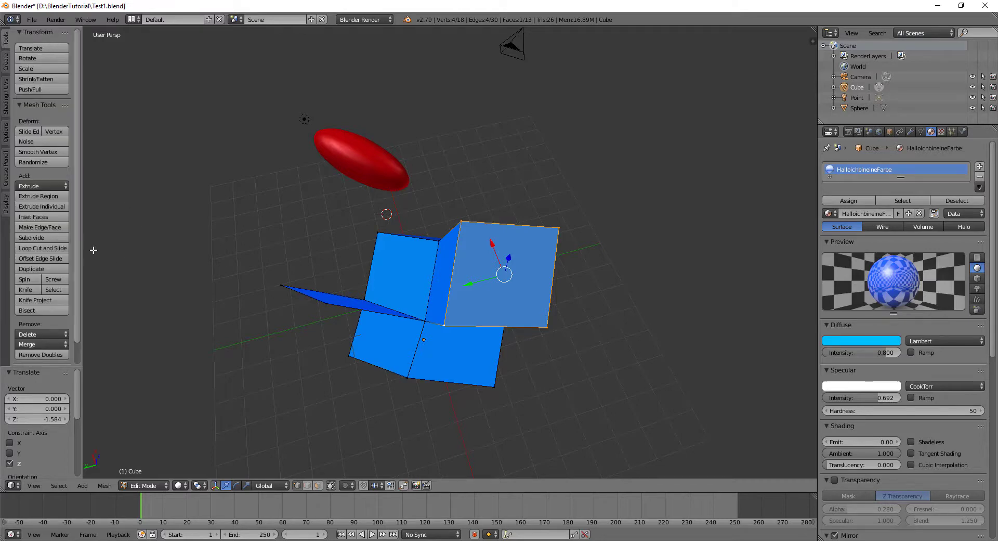
{"action": "scroll", "coordinate": [45, 190], "scroll_direction": "down", "scroll_amount": 1}
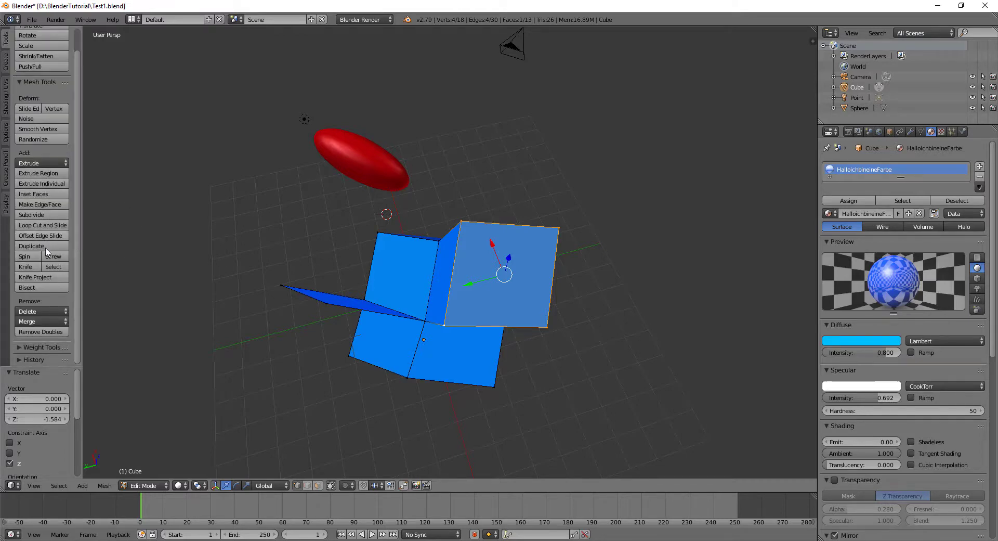
{"action": "scroll", "coordinate": [47, 252], "scroll_direction": "up", "scroll_amount": 1}
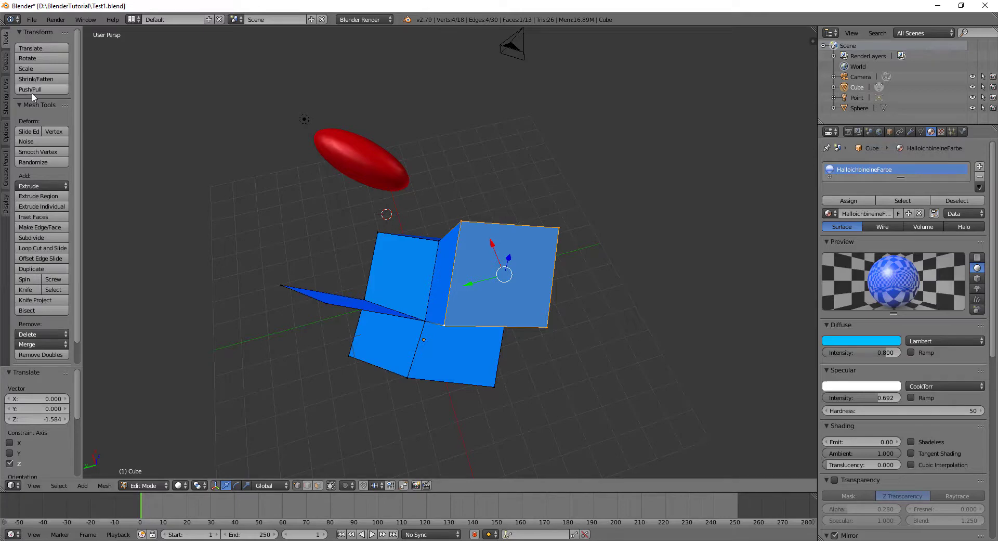
{"action": "left_click", "coordinate": [6, 94]}
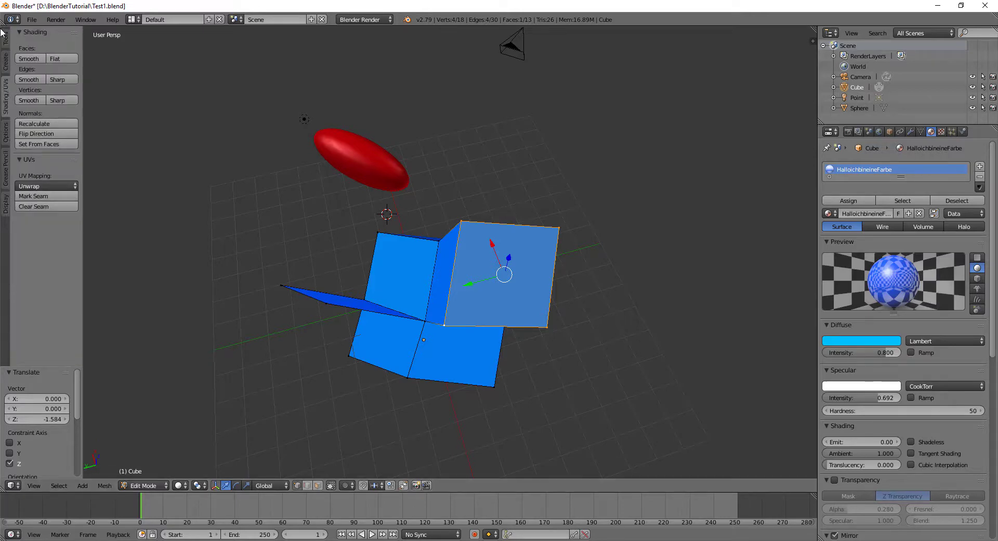
{"action": "left_click", "coordinate": [5, 41]}
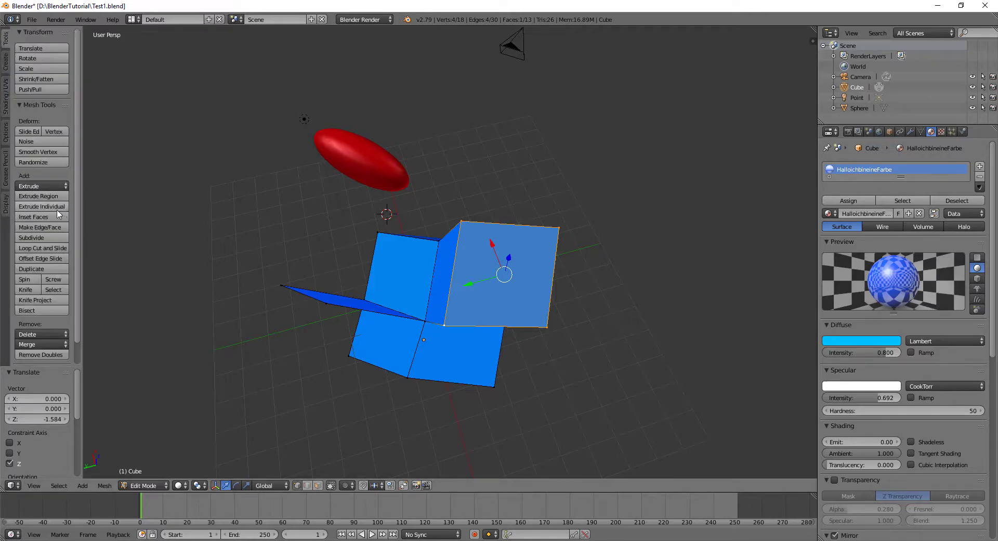
{"action": "left_click", "coordinate": [40, 239]}
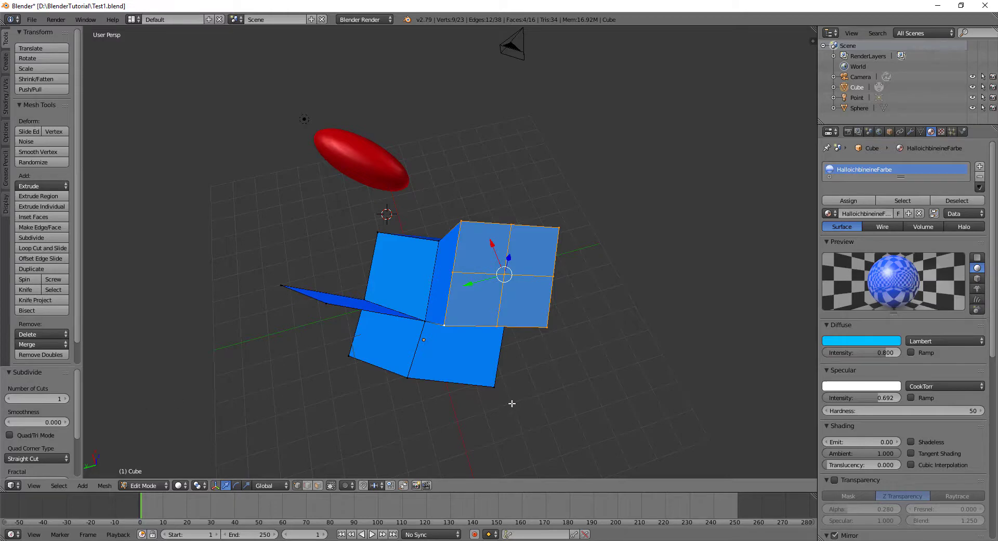
{"action": "mouse_move", "coordinate": [513, 404]}
{"action": "middle_mouse_down"}
{"action": "mouse_move", "coordinate": [455, 359]}
{"action": "mouse_move", "coordinate": [478, 343]}
{"action": "mouse_move", "coordinate": [458, 348]}
{"action": "middle_mouse_up"}
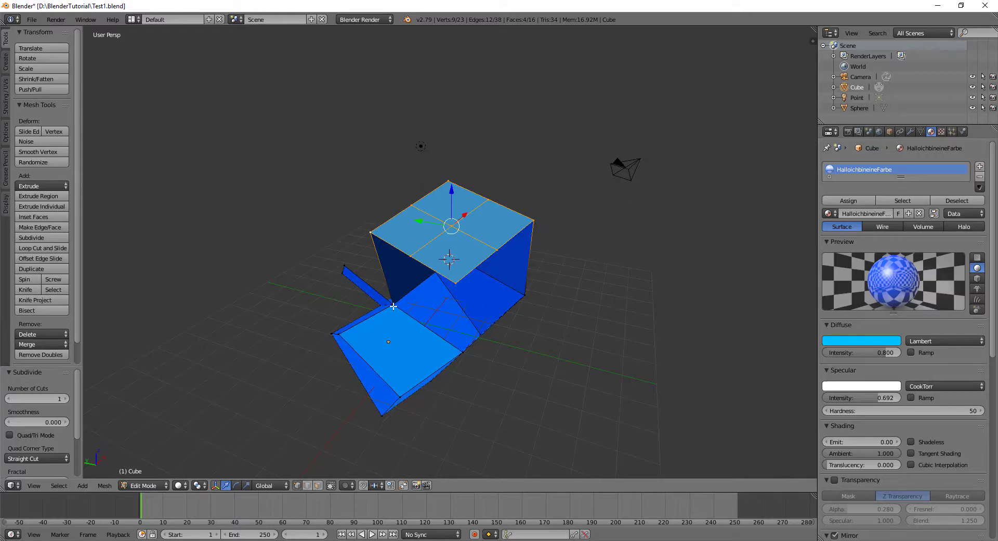
Select the edge-midpoint vertex and neighbouring corners of the subdivided end face
{"action": "mouse_move", "coordinate": [397, 267]}
{"action": "middle_mouse_down"}
{"action": "mouse_move", "coordinate": [420, 391]}
{"action": "mouse_move", "coordinate": [517, 216]}
{"action": "middle_mouse_up"}
{"action": "right_click", "coordinate": [499, 207]}
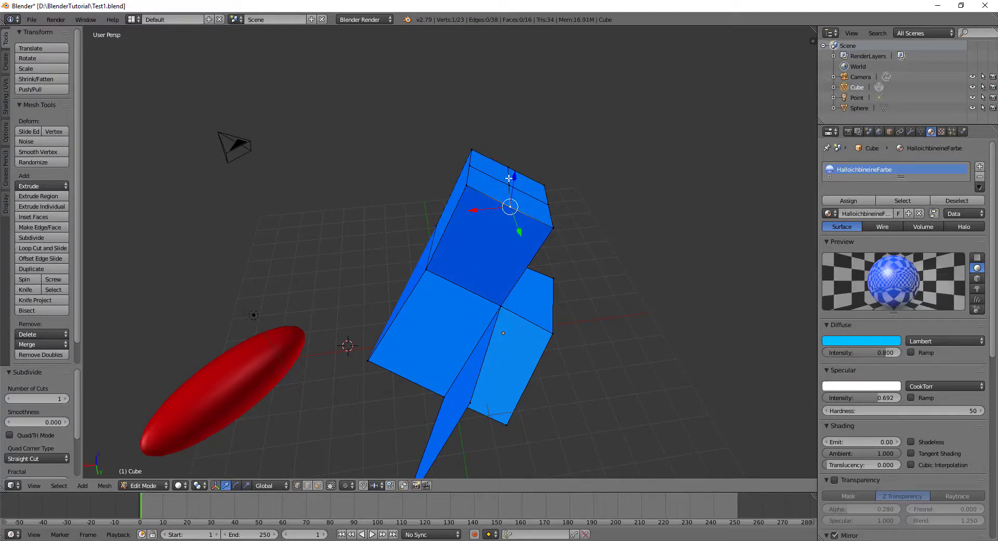
{"action": "right_click", "coordinate": [468, 185]}
{"action": "right_click", "coordinate": [514, 211], "text": "shift"}
{"action": "right_click", "coordinate": [543, 224], "text": "shift"}
{"action": "right_click", "coordinate": [490, 307], "text": "shift"}
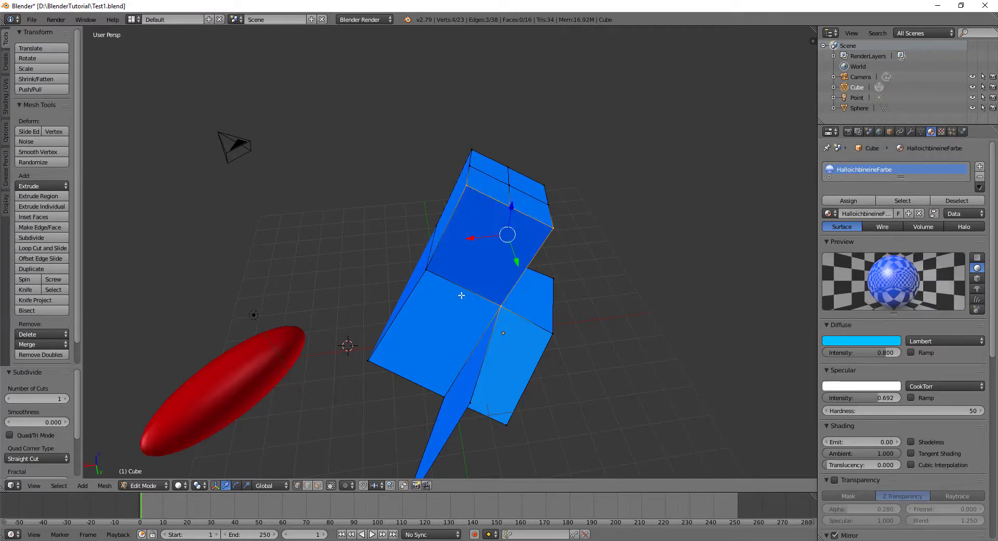
Narrow the selection to one midpoint vertex and raise it 0.373 along Z
{"action": "right_click", "coordinate": [512, 206]}
{"action": "left_click_drag", "start_coordinate": [514, 178], "coordinate": [514, 167]}
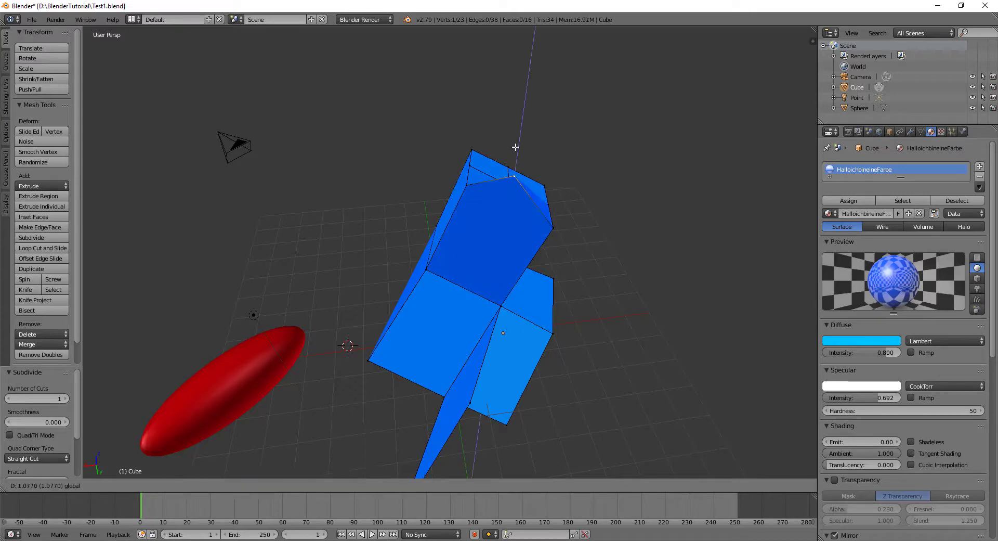
{"action": "mouse_move", "coordinate": [508, 196]}
{"action": "middle_mouse_down"}
{"action": "mouse_move", "coordinate": [385, 240]}
{"action": "mouse_move", "coordinate": [345, 205]}
{"action": "mouse_move", "coordinate": [521, 181]}
{"action": "middle_mouse_up"}
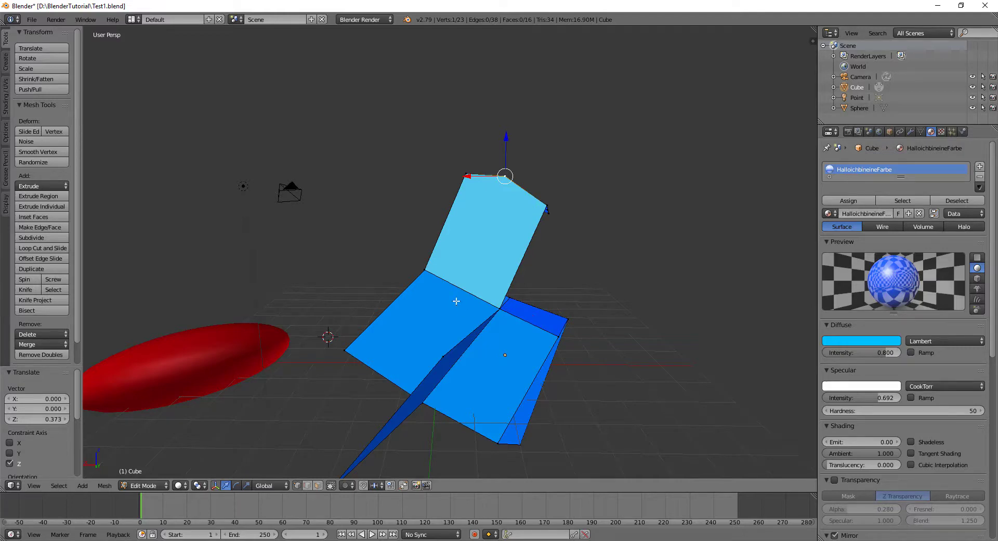
{"action": "mouse_move", "coordinate": [461, 282]}
{"action": "middle_mouse_down"}
{"action": "mouse_move", "coordinate": [538, 314]}
{"action": "mouse_move", "coordinate": [631, 298]}
{"action": "mouse_move", "coordinate": [647, 312]}
{"action": "mouse_move", "coordinate": [468, 319]}
{"action": "mouse_move", "coordinate": [431, 299]}
{"action": "middle_mouse_up"}
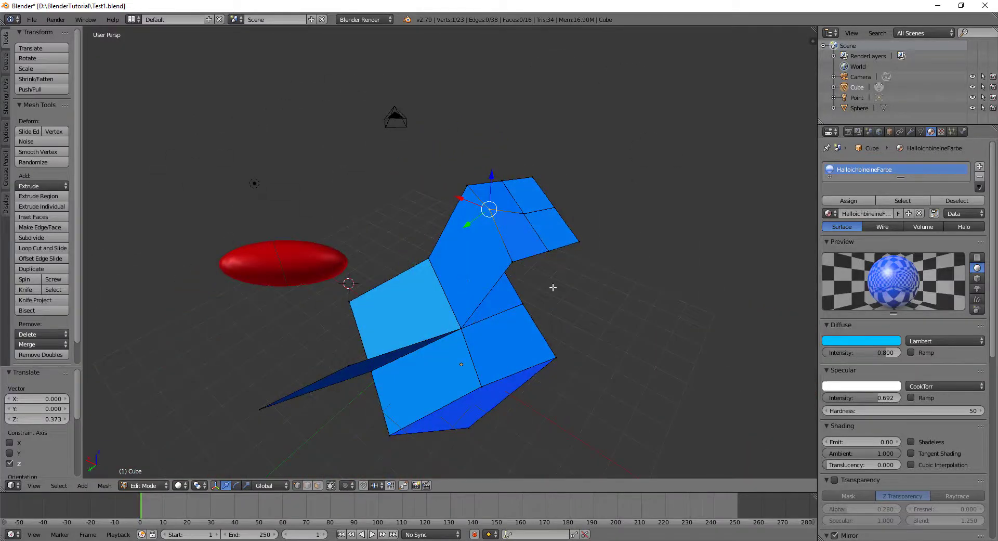